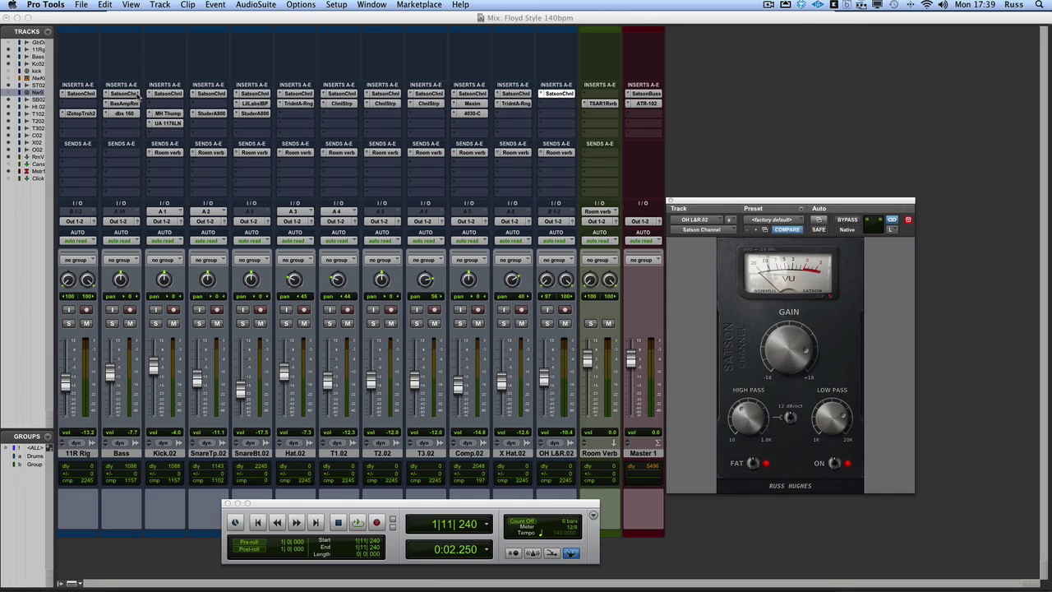
Open the Satson Channel on the Bass track, then open the Satson Buss on Master 1 and move its window.
{"action": "left_click", "coordinate": [137, 96]}
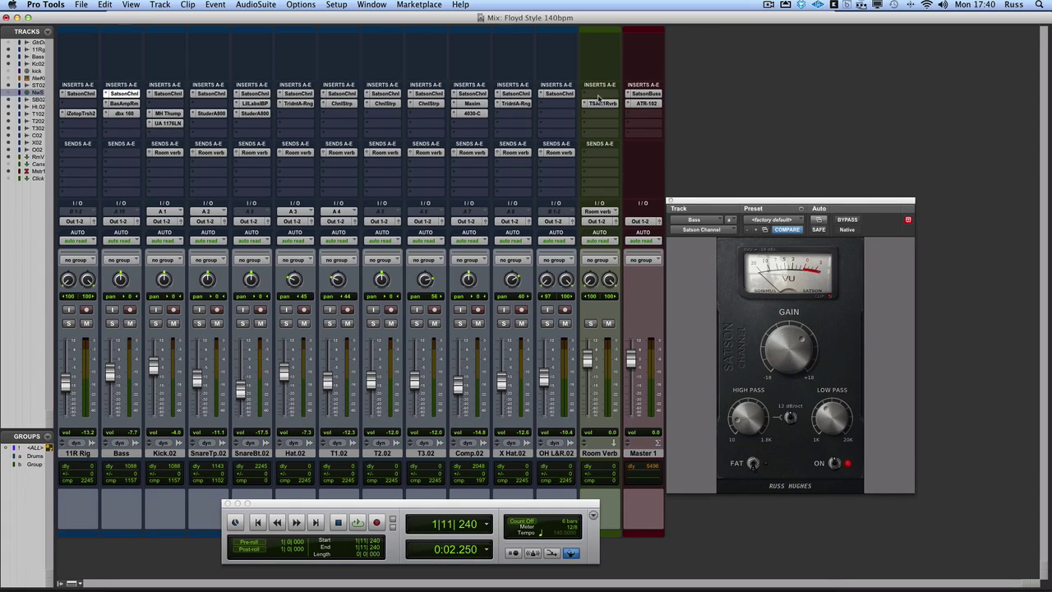
{"action": "left_click", "coordinate": [646, 93]}
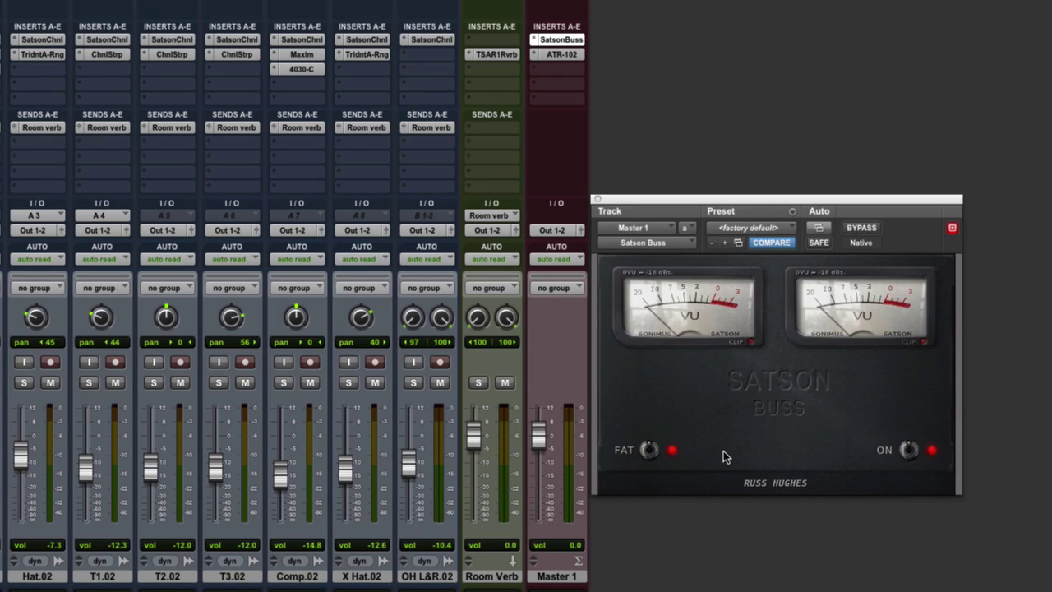
{"action": "left_click_drag", "start_coordinate": [747, 198], "coordinate": [756, 10]}
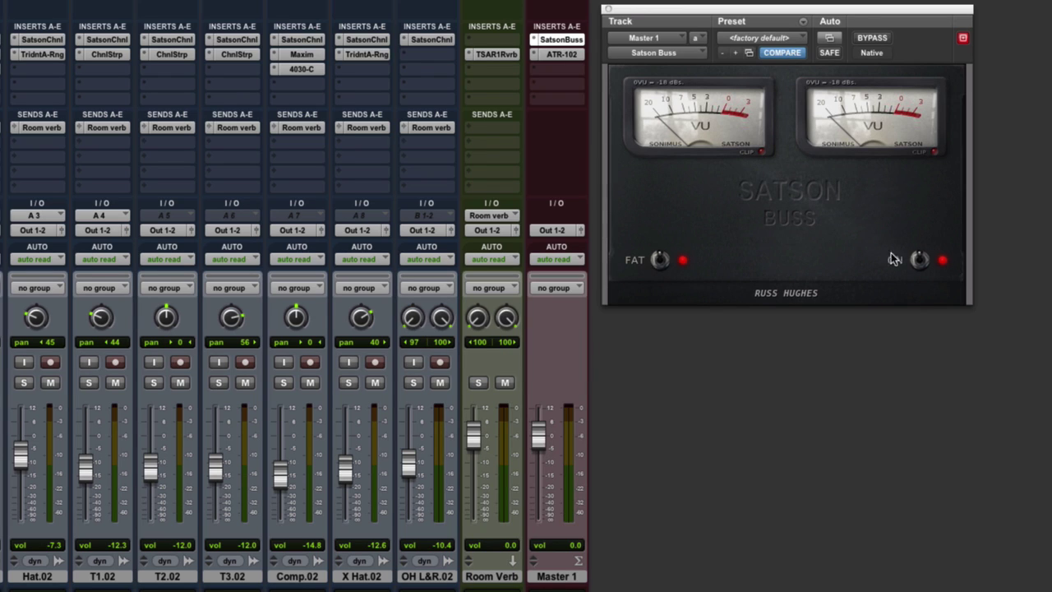
Toggle the Satson Buss's On and Fat switches repeatedly, leaving Fat on and On off.
{"action": "left_click", "coordinate": [920, 261]}
{"action": "left_click", "coordinate": [921, 261]}
{"action": "left_click", "coordinate": [920, 262]}
{"action": "left_click", "coordinate": [920, 261]}
{"action": "left_click", "coordinate": [920, 261]}
{"action": "left_click", "coordinate": [920, 262]}
{"action": "left_click", "coordinate": [920, 262]}
{"action": "left_click", "coordinate": [659, 261]}
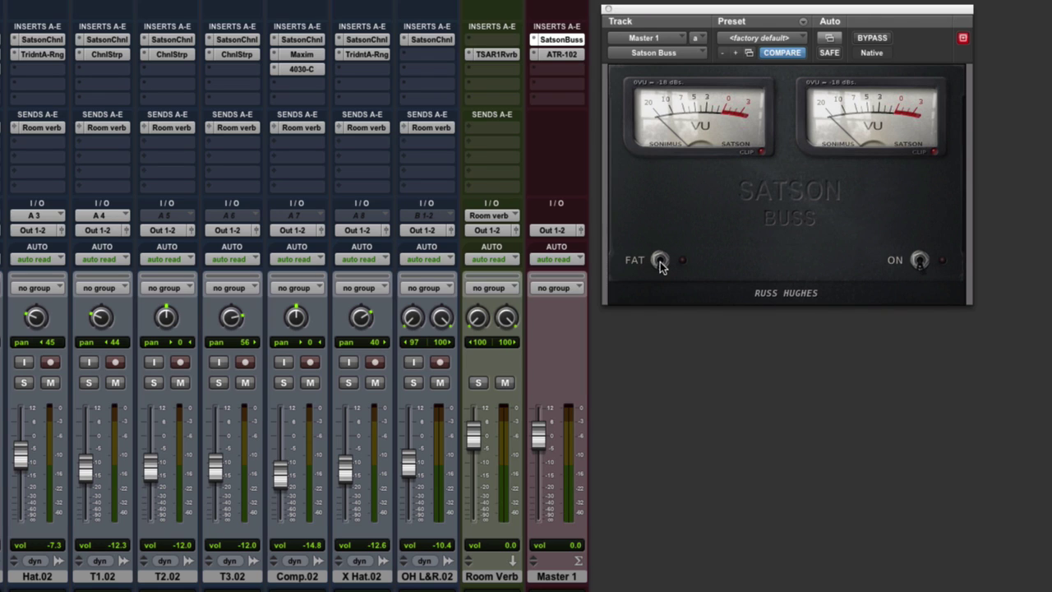
{"action": "left_click", "coordinate": [659, 261]}
Toggle VU Meter Position twice and Loud Process once in the Satson Buss configuration, and return to the meter view.
{"action": "left_click", "coordinate": [801, 193]}
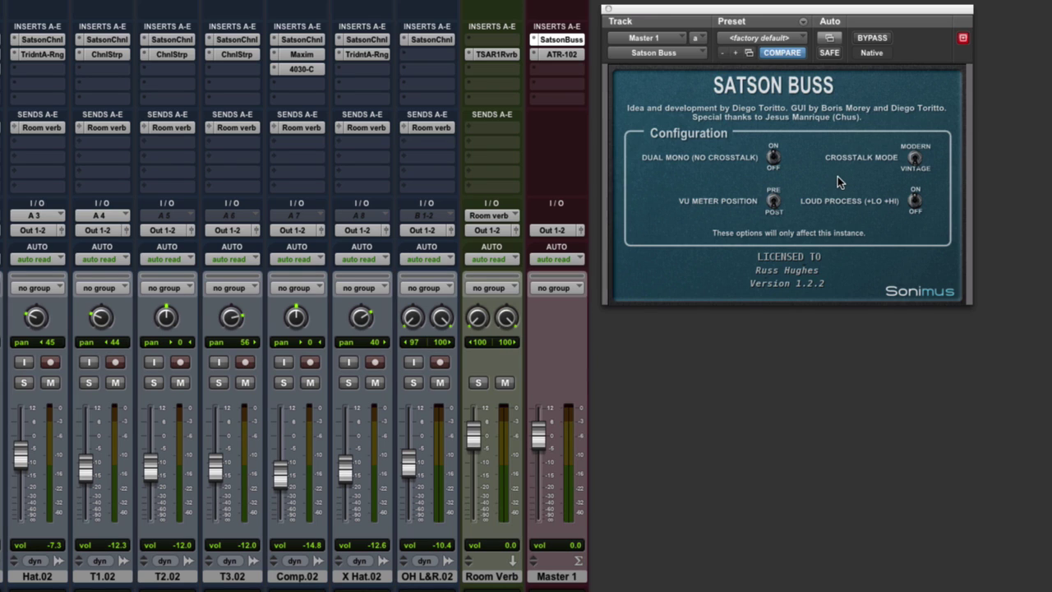
{"action": "left_click", "coordinate": [773, 206]}
{"action": "left_click", "coordinate": [773, 206]}
{"action": "left_click", "coordinate": [915, 203]}
{"action": "left_click", "coordinate": [736, 188]}
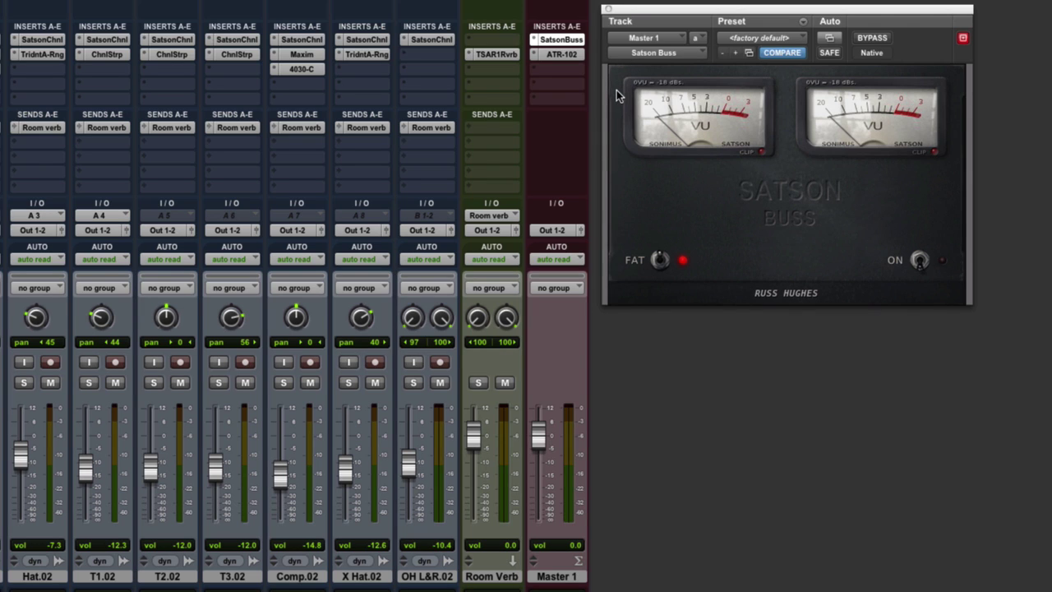
Open the Satson Channel on OH L&R.02, solo the track and vary the plug-in's gain during playback.
{"action": "left_click", "coordinate": [429, 40]}
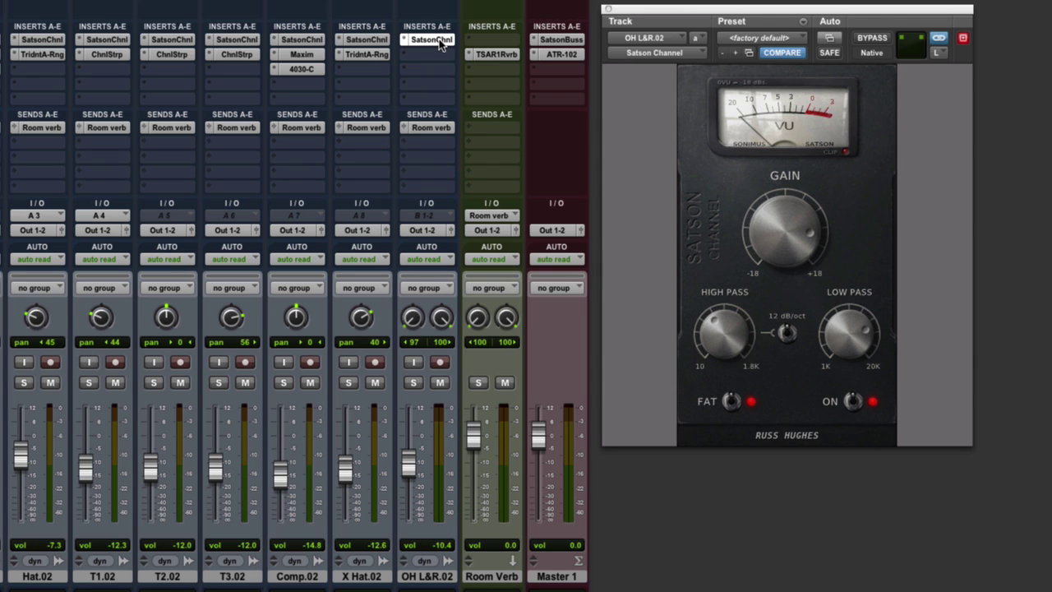
{"action": "left_click", "coordinate": [413, 383]}
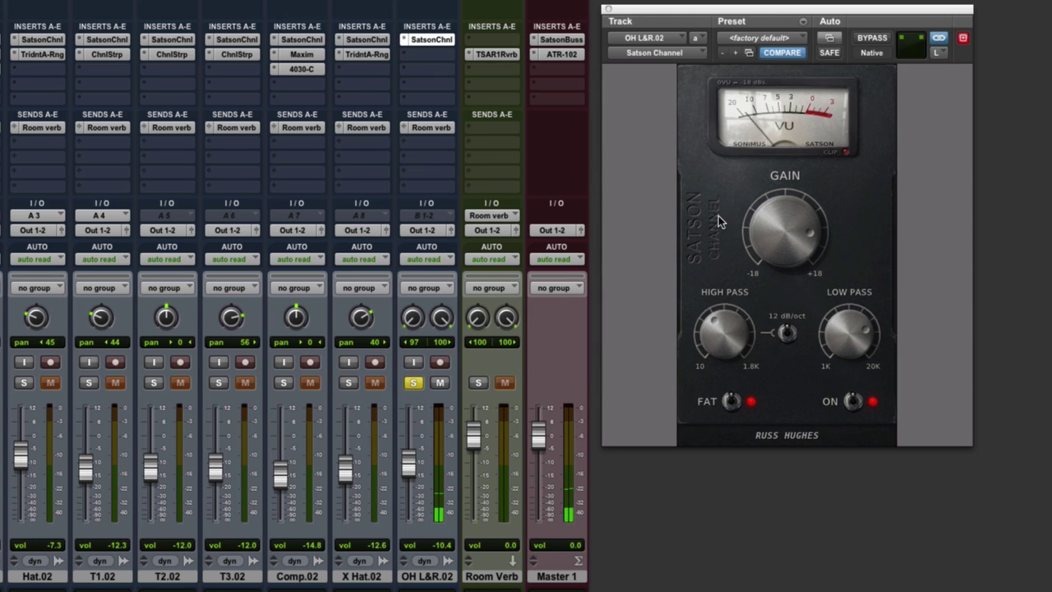
{"action": "left_click_drag", "start_coordinate": [746, 238], "coordinate": [777, 353]}
{"action": "left_click_drag", "start_coordinate": [773, 216], "coordinate": [758, 421]}
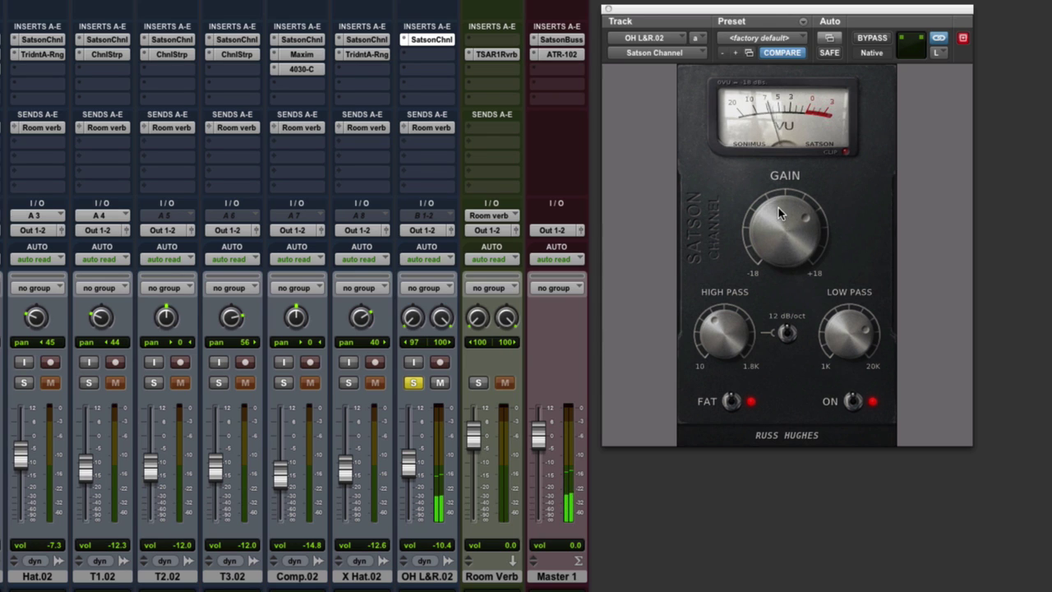
Check the output compensation option in the Satson Channel configuration and make small adjustments to the gain.
{"action": "left_click", "coordinate": [711, 234]}
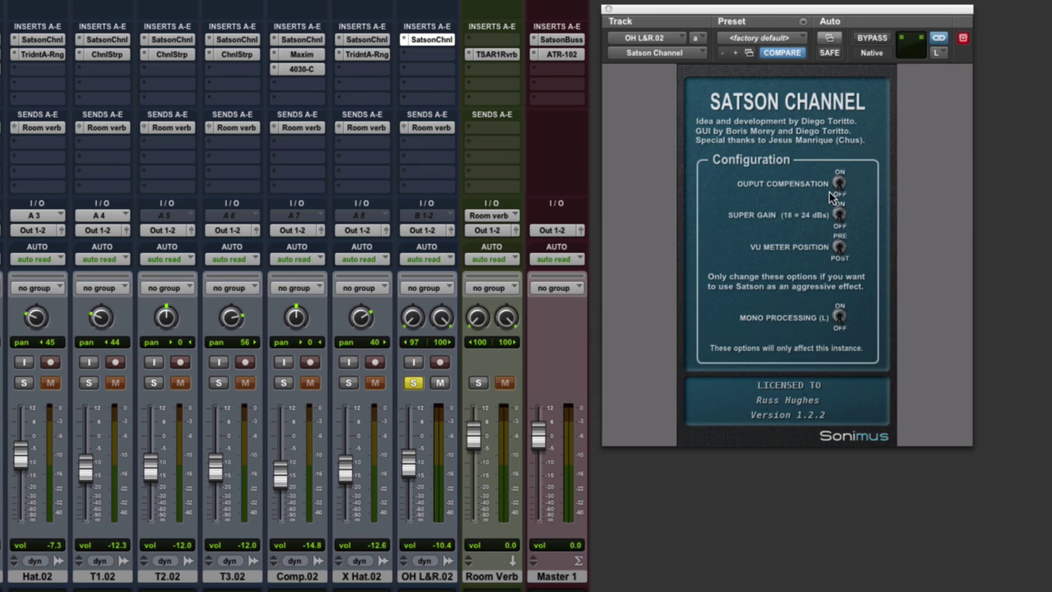
{"action": "left_click", "coordinate": [738, 202]}
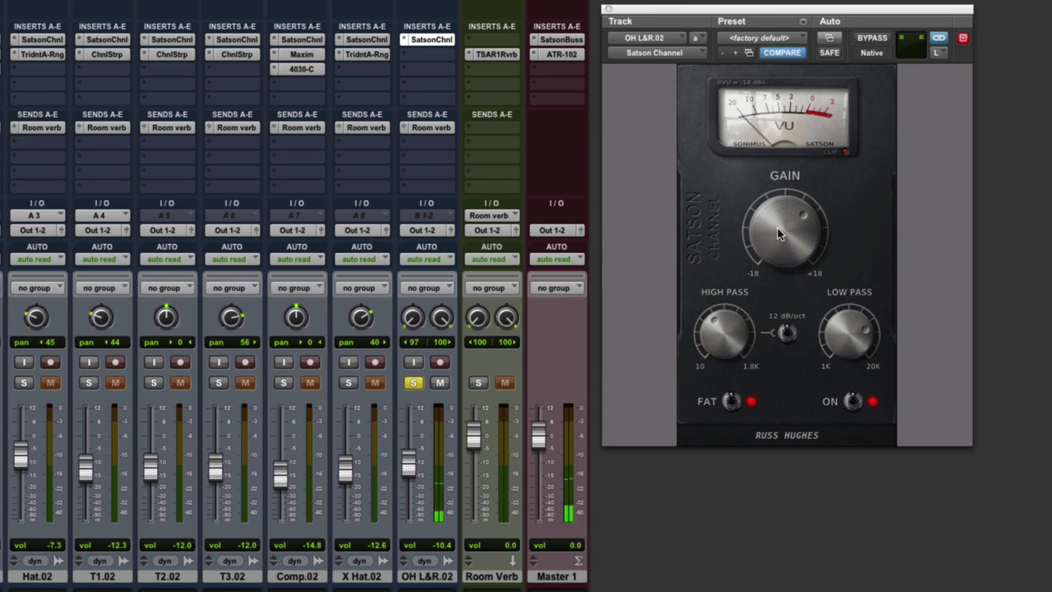
{"action": "mouse_move", "coordinate": [782, 228]}
{"action": "left_mouse_down"}
{"action": "mouse_move", "coordinate": [786, 179]}
{"action": "mouse_move", "coordinate": [770, 472]}
{"action": "mouse_move", "coordinate": [786, 220]}
{"action": "mouse_move", "coordinate": [784, 237]}
{"action": "left_mouse_up"}
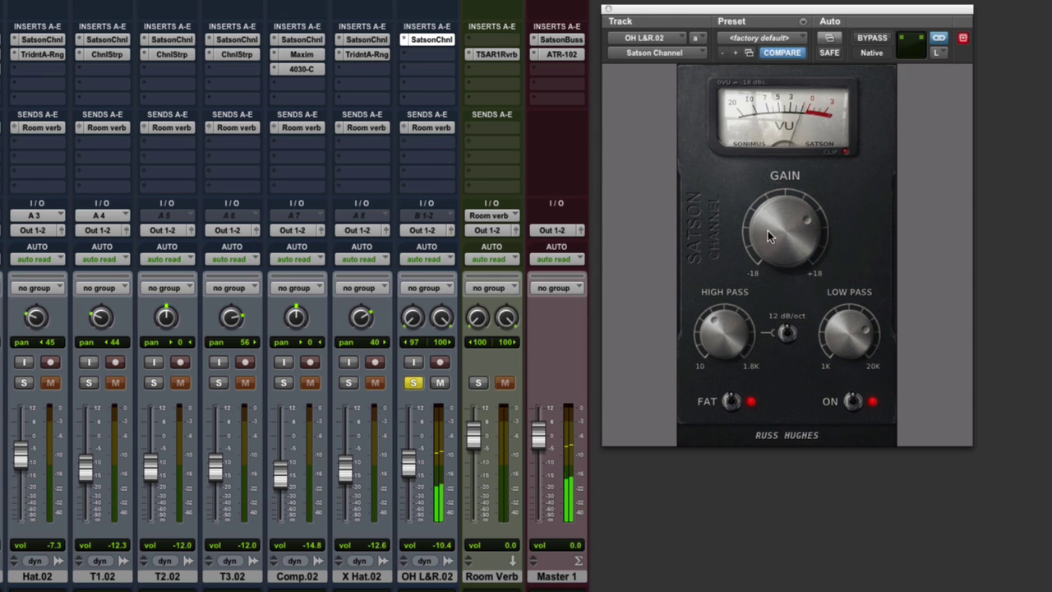
{"action": "left_click", "coordinate": [717, 231]}
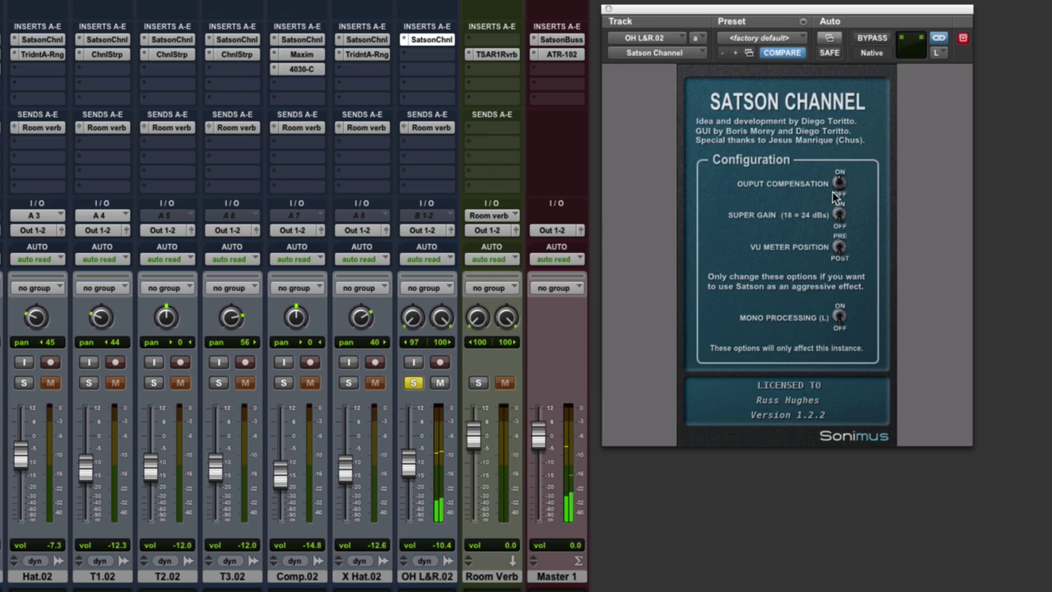
{"action": "left_click", "coordinate": [727, 216]}
{"action": "left_click_drag", "start_coordinate": [778, 180], "coordinate": [772, 208]}
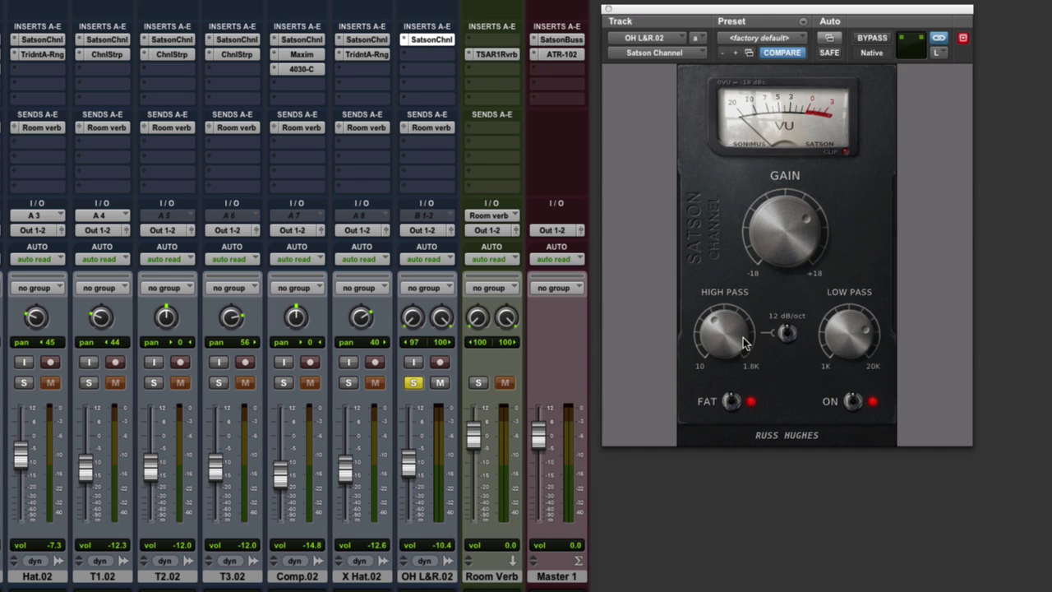
Toggle the Satson Channel's filter slope switch, leaving it flipped away from the 12 dB/oct setting.
{"action": "left_click", "coordinate": [787, 335]}
{"action": "left_click", "coordinate": [786, 337]}
{"action": "left_click", "coordinate": [786, 337]}
{"action": "left_click", "coordinate": [786, 338]}
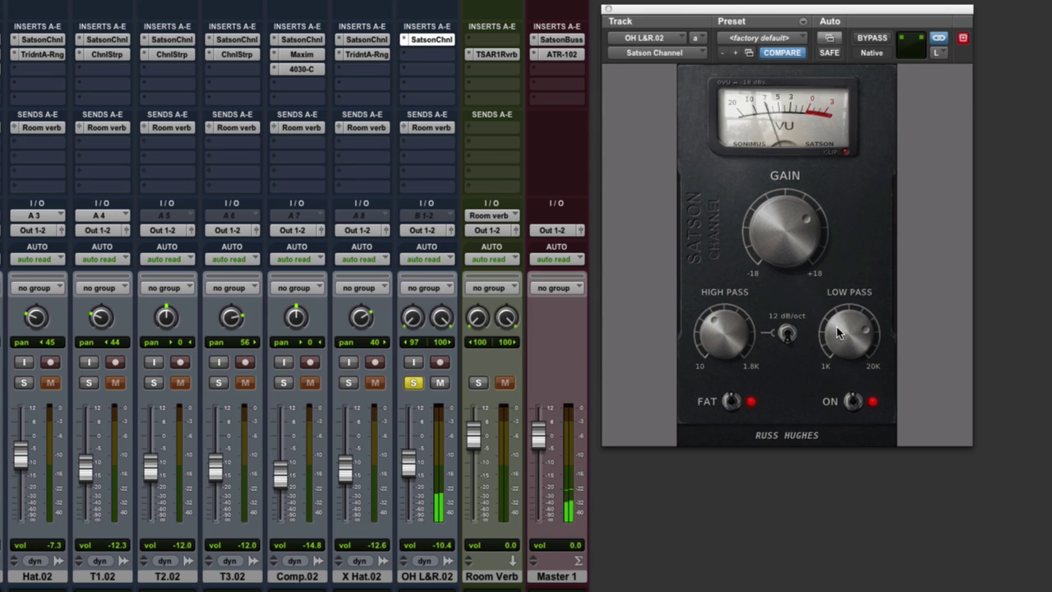
Compare the overheads with the Satson Channel bypassed and active, and reset the OH L&R.02 fader to 0.0.
{"action": "left_click", "coordinate": [864, 39]}
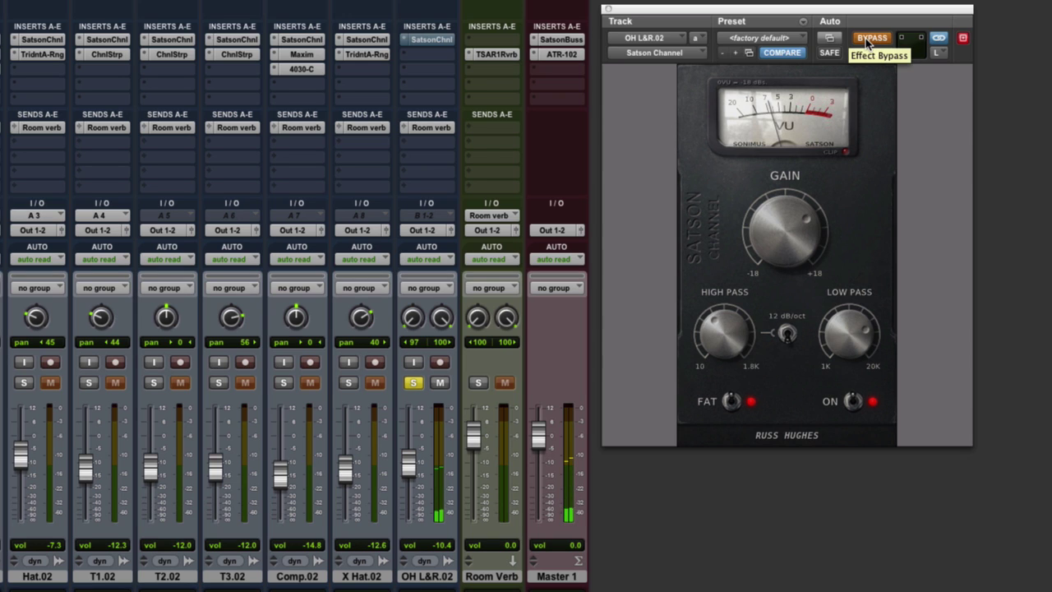
{"action": "left_click", "coordinate": [870, 39]}
{"action": "left_click", "coordinate": [869, 39]}
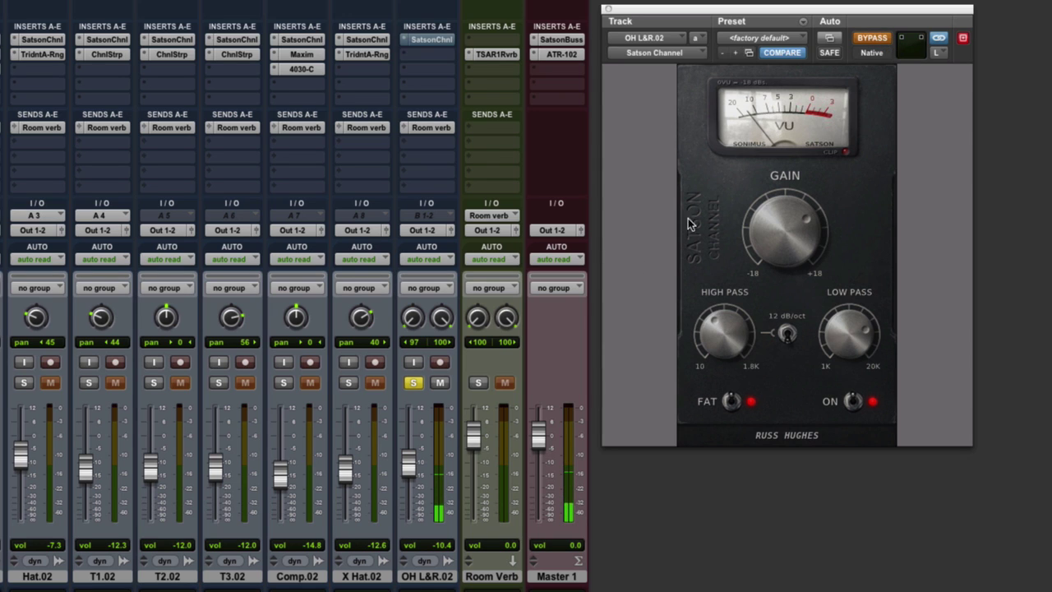
{"action": "left_click", "coordinate": [408, 464], "text": "alt"}
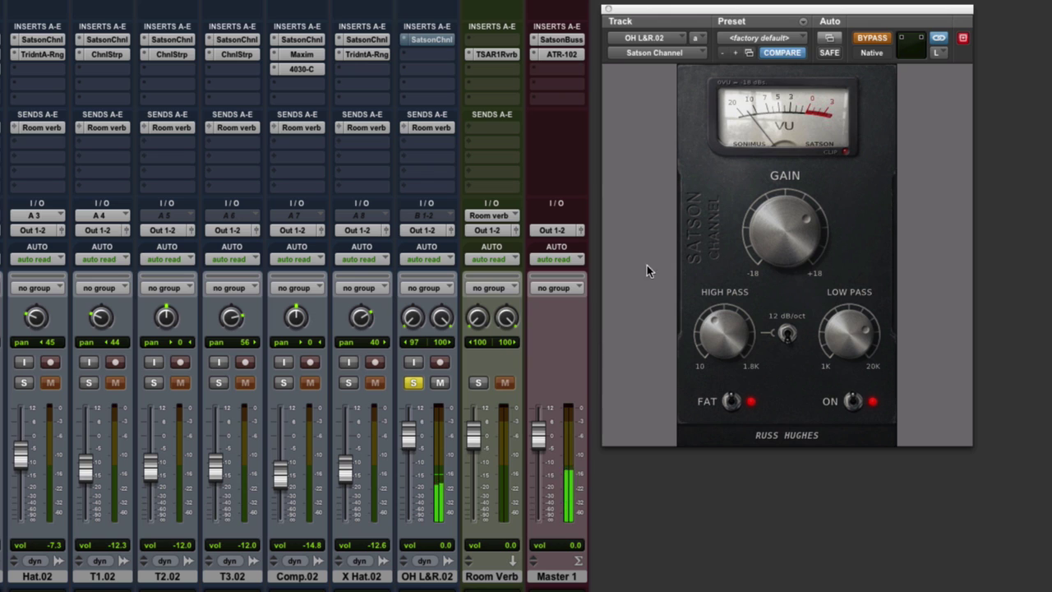
{"action": "left_click", "coordinate": [867, 39]}
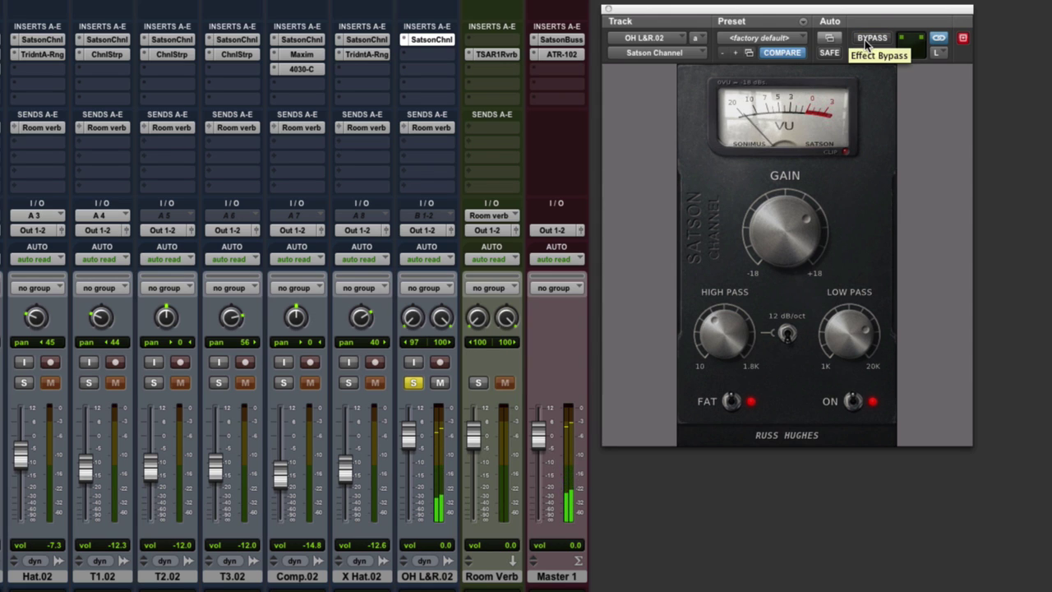
View the Satson Channel's configuration options, and compare the filtered overheads with the plug-in bypassed and active.
{"action": "left_click", "coordinate": [723, 218]}
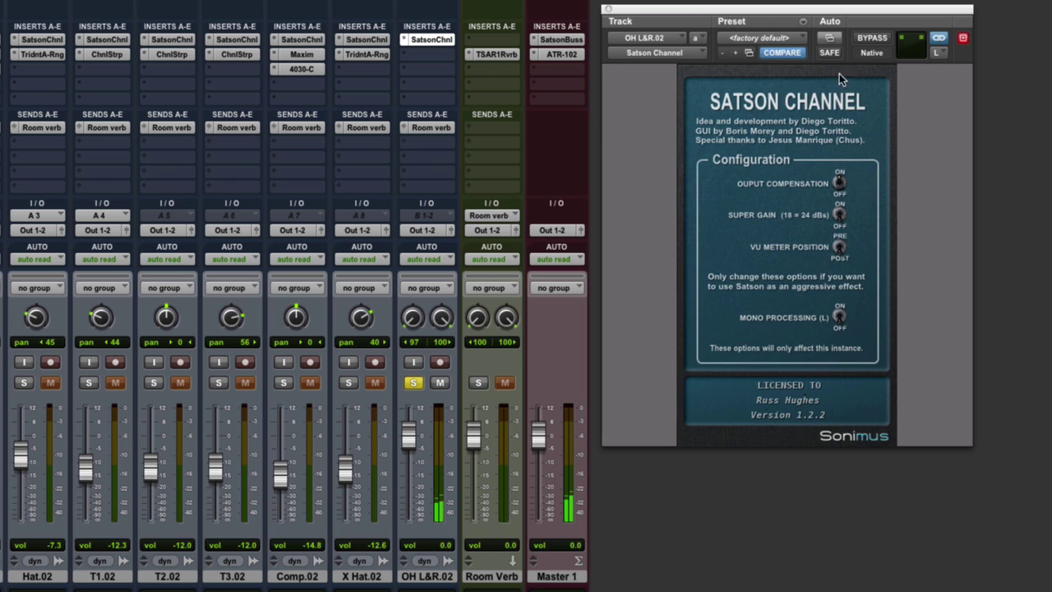
{"action": "left_click", "coordinate": [756, 166]}
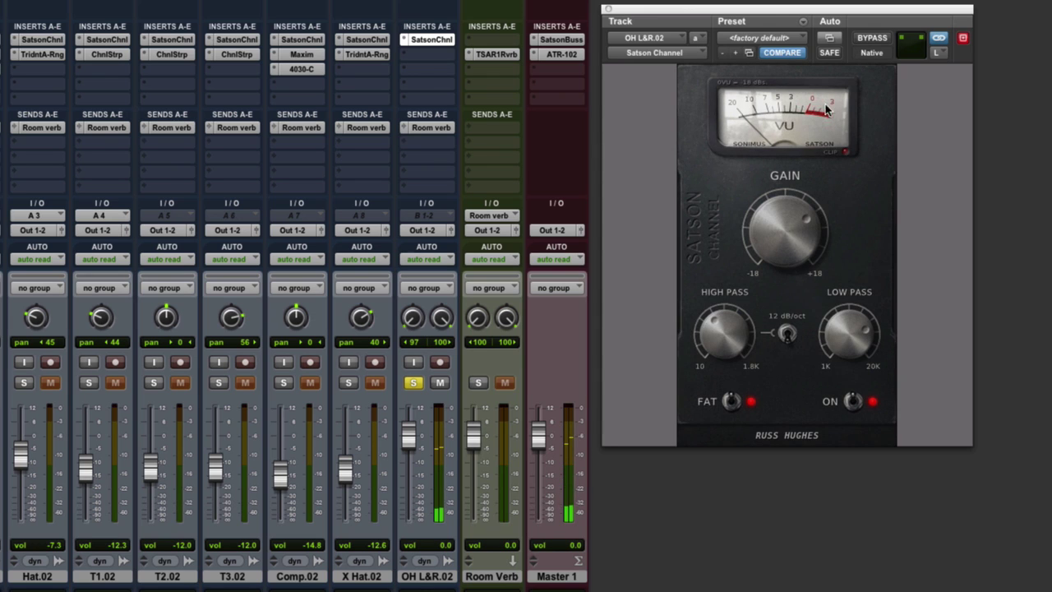
{"action": "left_click", "coordinate": [870, 39]}
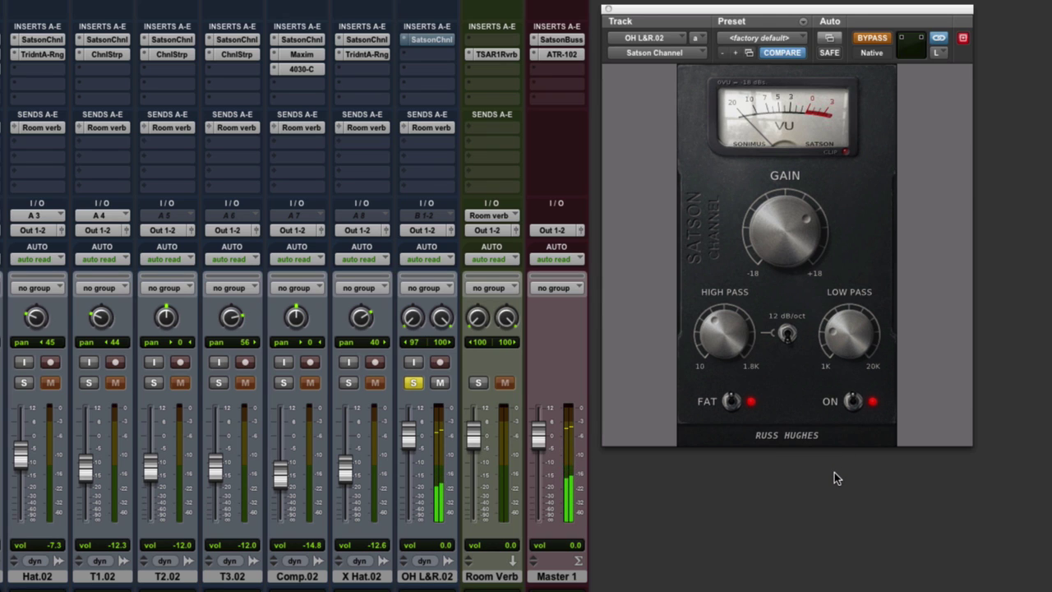
{"action": "left_click", "coordinate": [871, 38]}
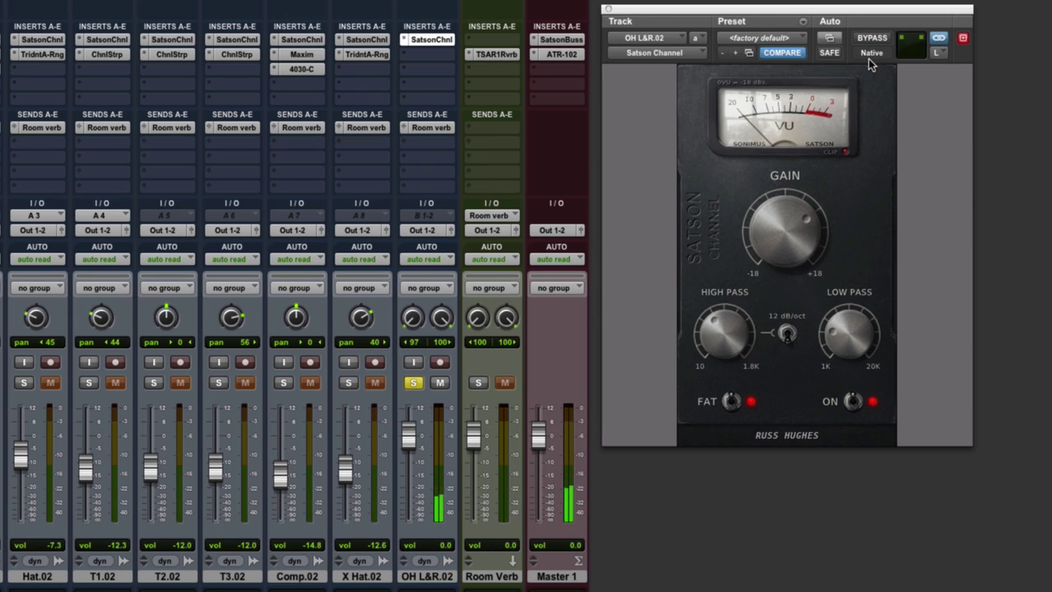
Adjust the Satson Channel's High Pass filter and raise the Low Pass cutoff towards its upper range.
{"action": "left_click_drag", "start_coordinate": [849, 322], "coordinate": [852, 293]}
{"action": "left_click_drag", "start_coordinate": [744, 333], "coordinate": [727, 396]}
{"action": "left_click_drag", "start_coordinate": [849, 319], "coordinate": [860, 268]}
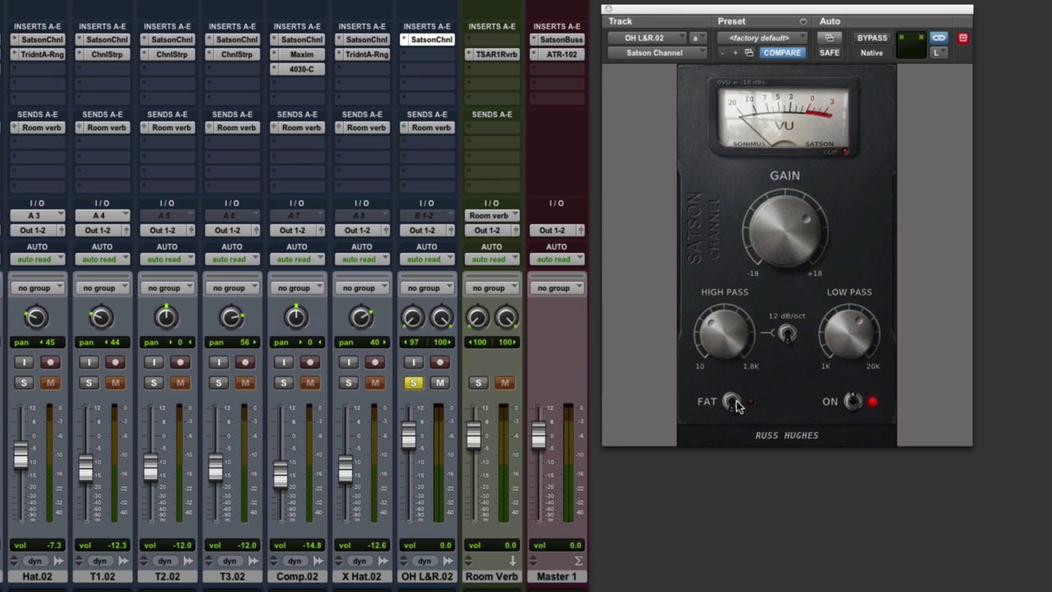
Toggle the Satson Channel's On switch off and on repeatedly, leaving the processing on.
{"action": "left_click", "coordinate": [853, 402]}
{"action": "left_click", "coordinate": [852, 403]}
{"action": "left_click", "coordinate": [853, 402]}
{"action": "left_click", "coordinate": [853, 402]}
{"action": "left_click", "coordinate": [853, 402]}
{"action": "left_click", "coordinate": [853, 402]}
{"action": "left_click", "coordinate": [853, 403]}
{"action": "left_click", "coordinate": [853, 403]}
Lower the OH L&R.02 fader to about -9.8 and toggle Output Compensation in the Satson Channel configuration.
{"action": "left_click", "coordinate": [720, 219]}
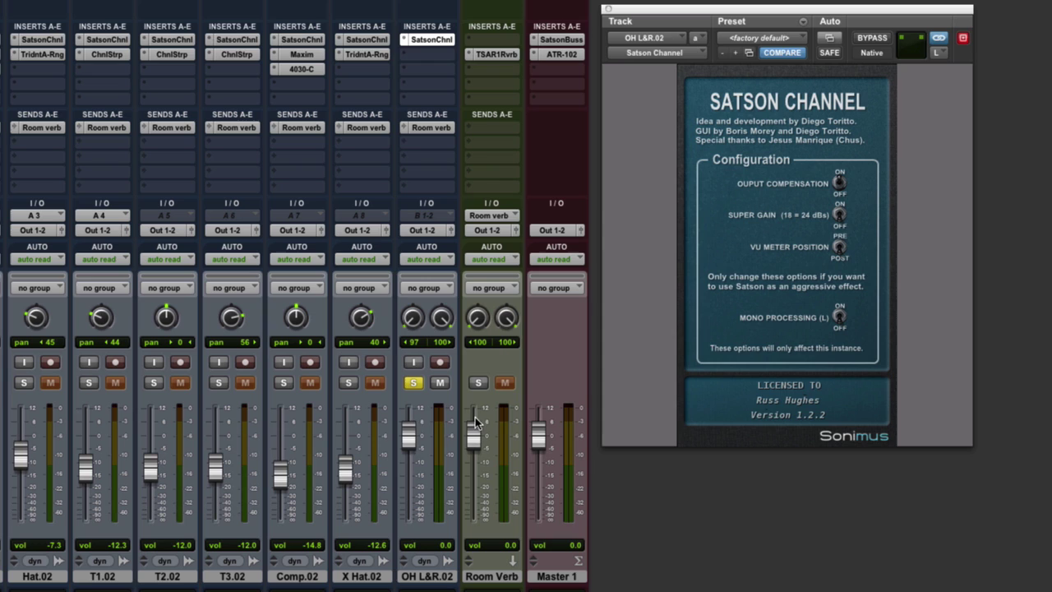
{"action": "left_click_drag", "start_coordinate": [410, 438], "coordinate": [409, 466]}
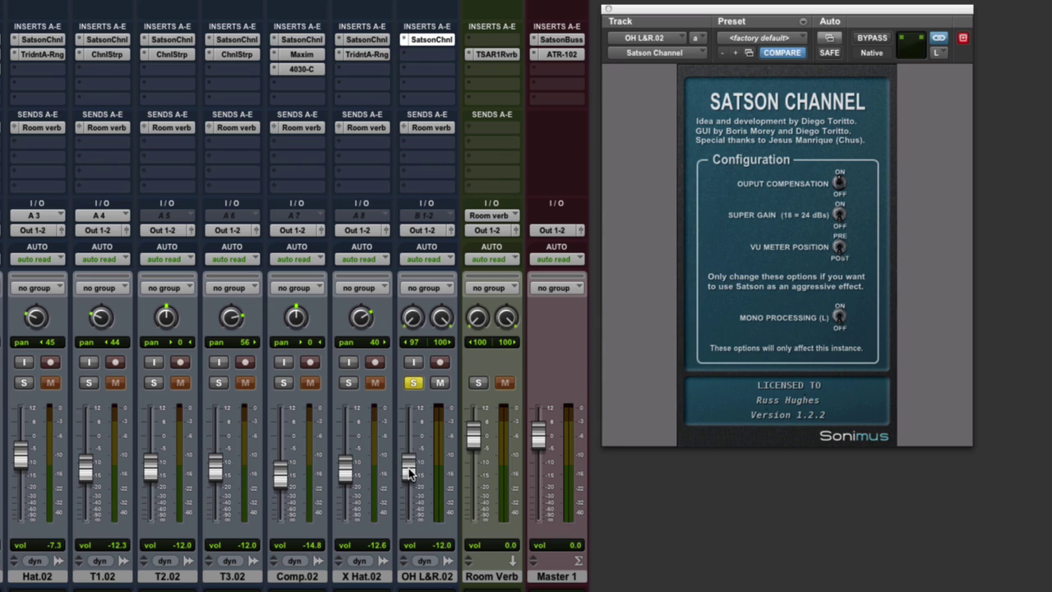
{"action": "left_click", "coordinate": [838, 184]}
{"action": "left_click", "coordinate": [820, 317]}
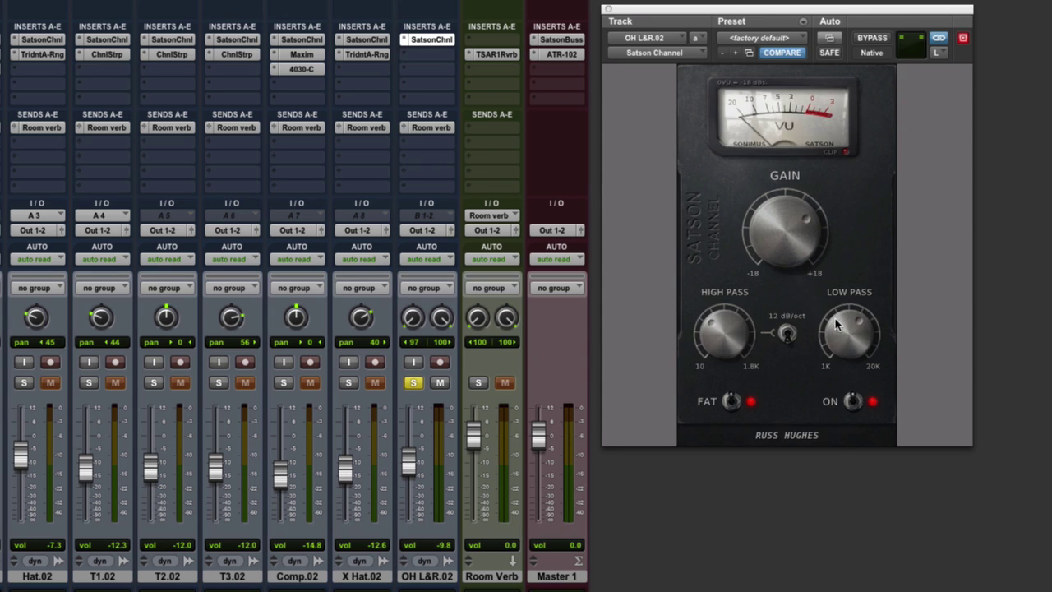
Reopen the Satson Channel configuration and toggle the Mono Processing (L) option several times.
{"action": "left_click", "coordinate": [745, 296]}
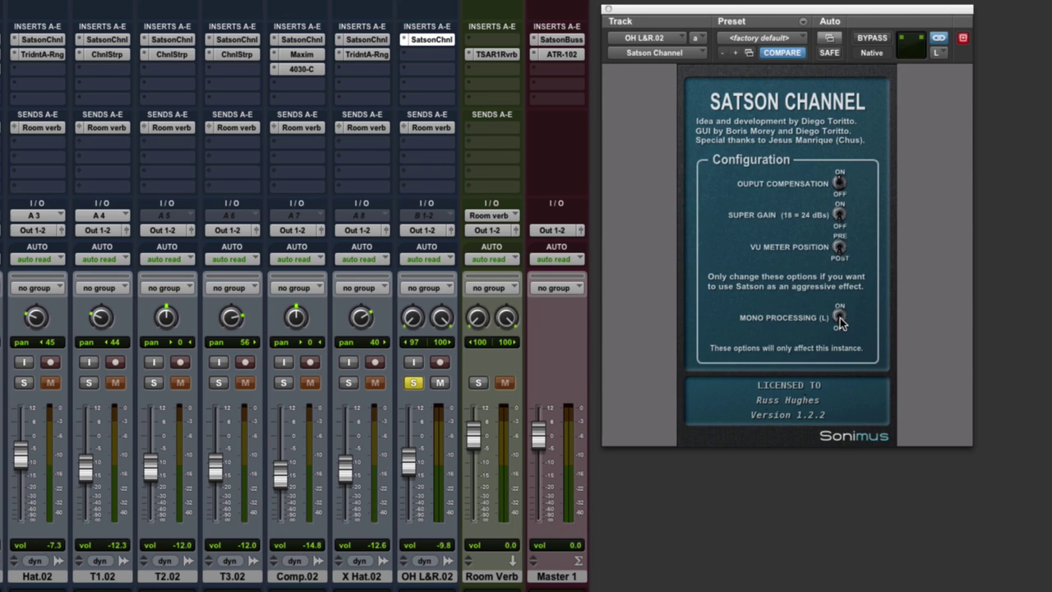
{"action": "left_click", "coordinate": [839, 317]}
{"action": "left_click", "coordinate": [839, 317]}
{"action": "left_click", "coordinate": [839, 318]}
Show the System Usage window, place it beneath the Satson Channel window and return the plug-in to its main controls.
{"action": "left_click", "coordinate": [146, 0]}
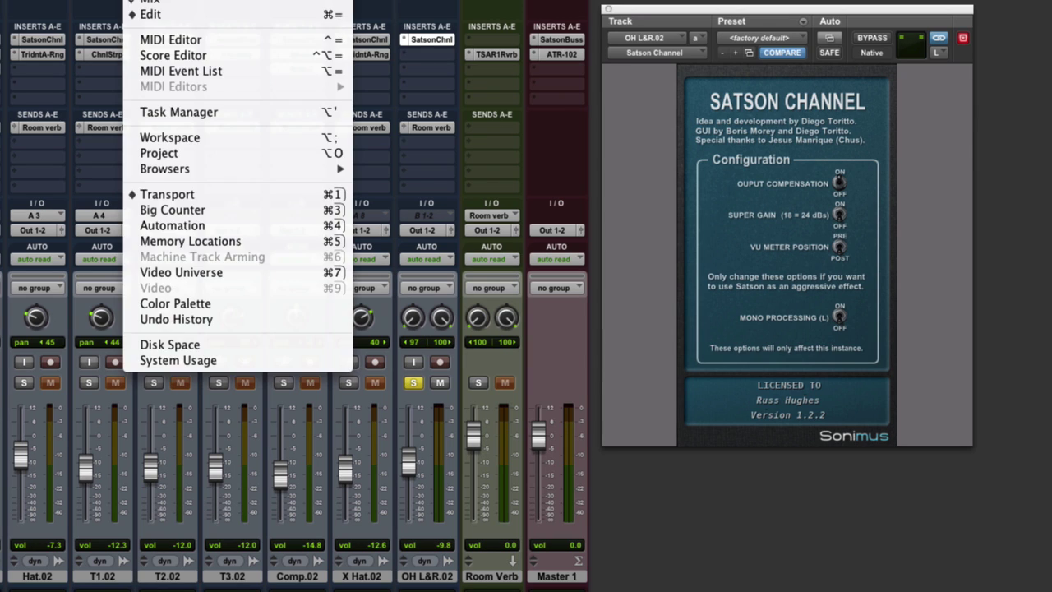
{"action": "left_click", "coordinate": [146, 0]}
{"action": "left_click", "coordinate": [146, 0]}
{"action": "left_click", "coordinate": [146, 0]}
{"action": "left_click", "coordinate": [146, 0]}
{"action": "left_click", "coordinate": [230, 362]}
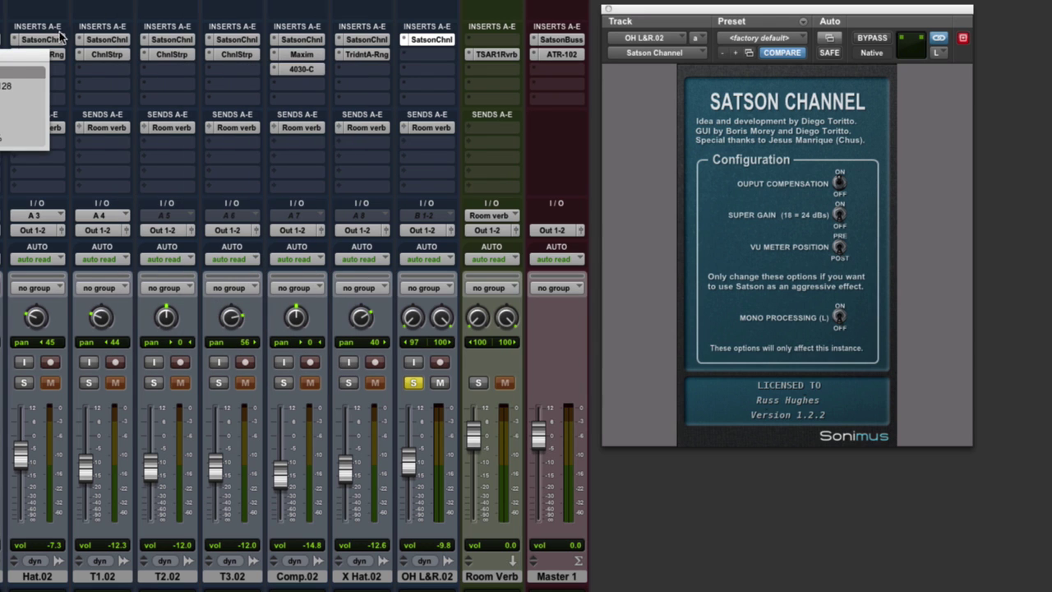
{"action": "left_click_drag", "start_coordinate": [4, 66], "coordinate": [855, 471]}
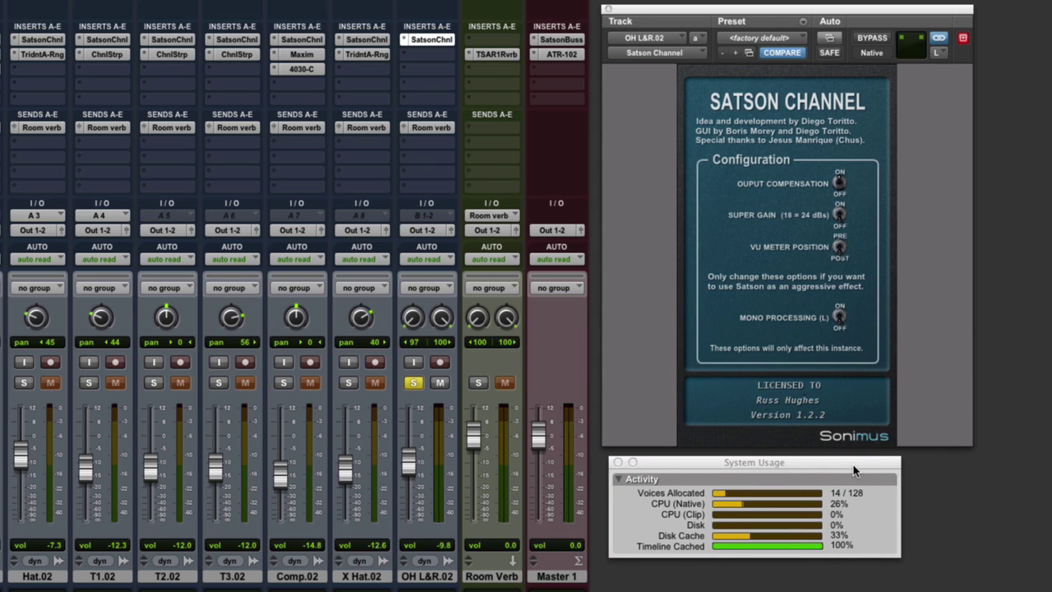
{"action": "left_click", "coordinate": [768, 261]}
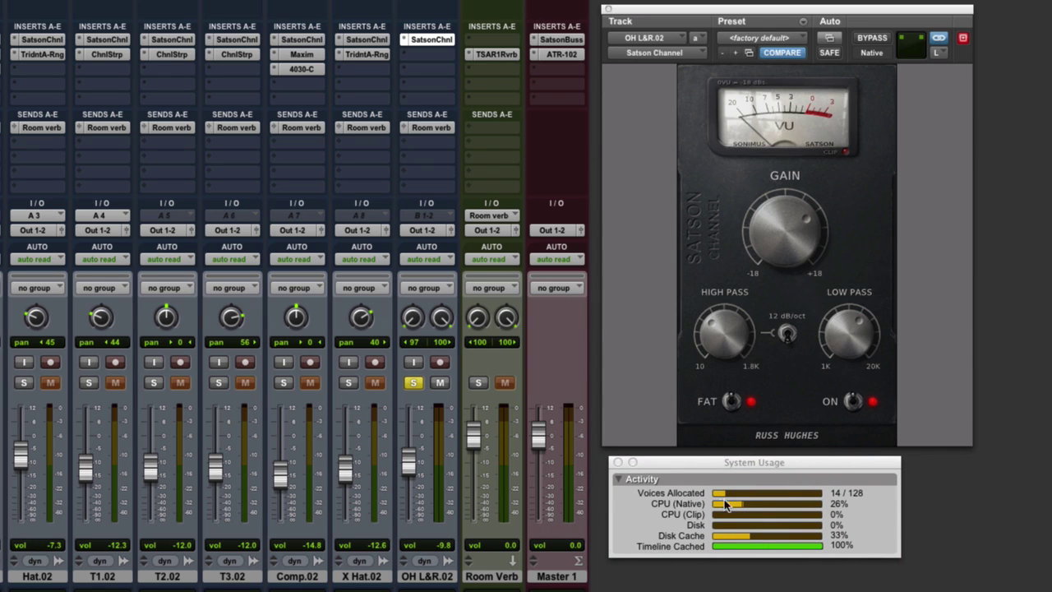
Compare CPU usage with all Satson inserts bypassed and active during playback, and unsolo OH L&R.02.
{"action": "left_click", "coordinate": [565, 41], "text": "alt+super"}
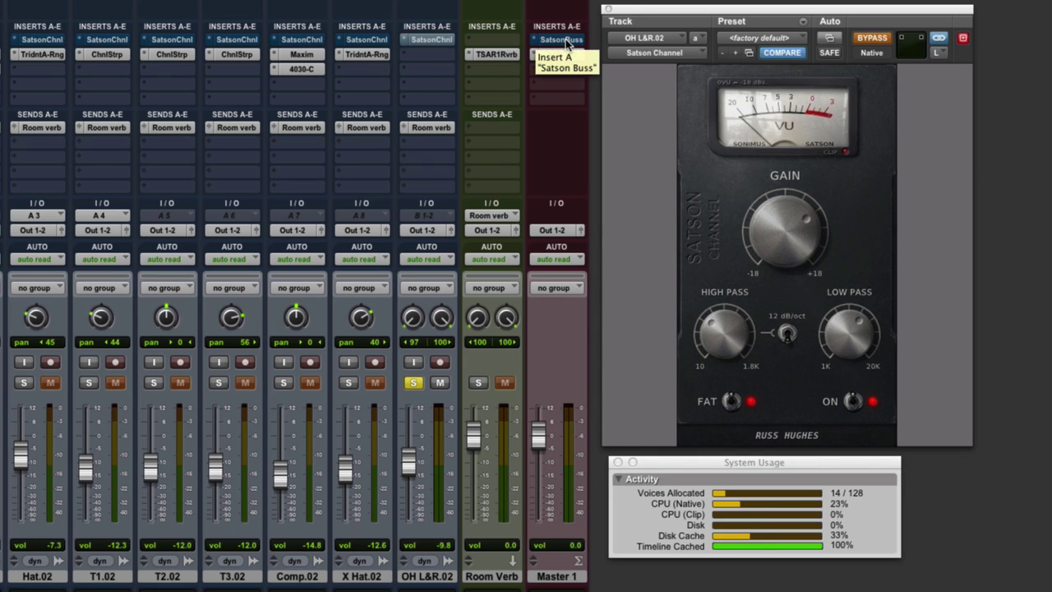
{"action": "key", "text": "space"}
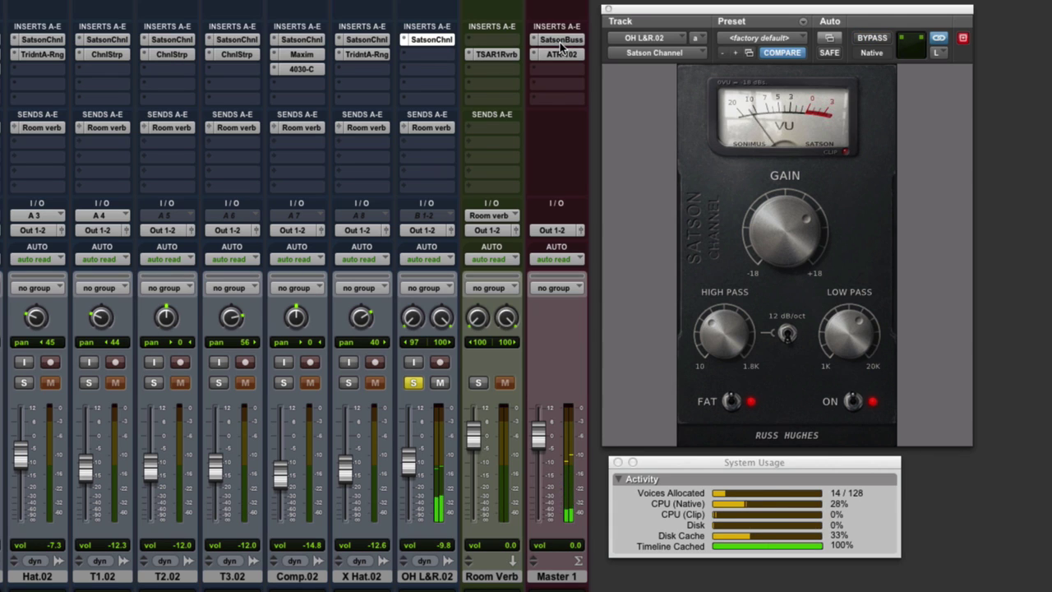
{"action": "left_click", "coordinate": [413, 382]}
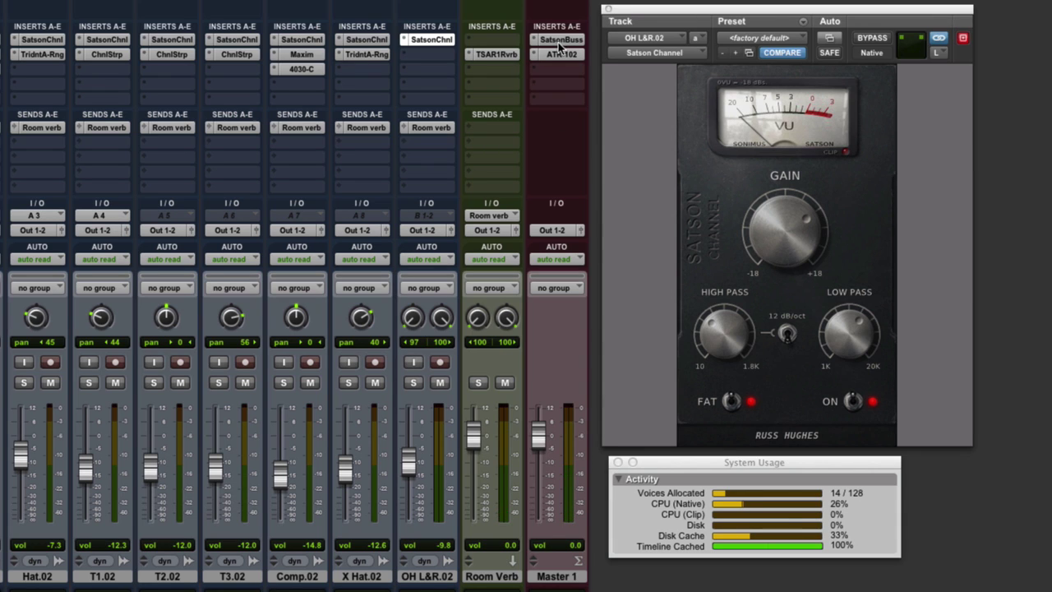
Review the Satson Channel configuration page, return to the main controls and close the System Usage window.
{"action": "left_click", "coordinate": [698, 179]}
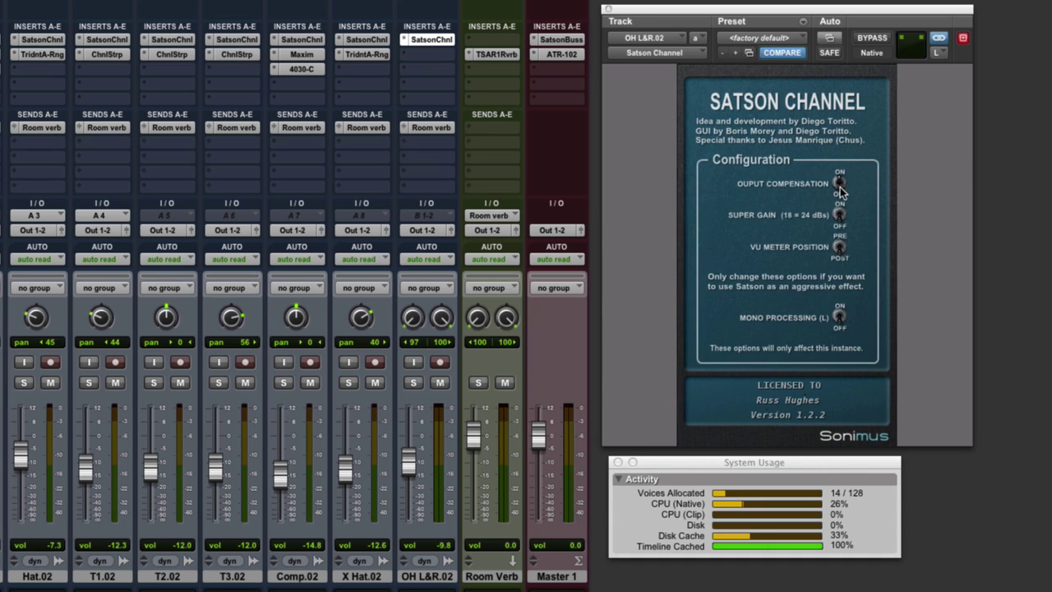
{"action": "left_click", "coordinate": [714, 207]}
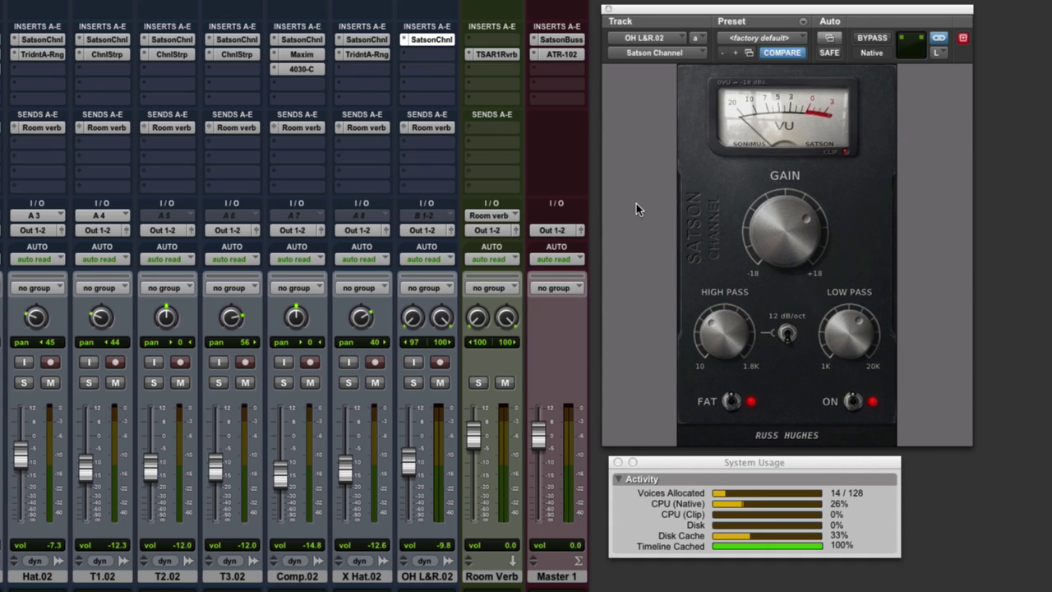
{"action": "left_click", "coordinate": [618, 462]}
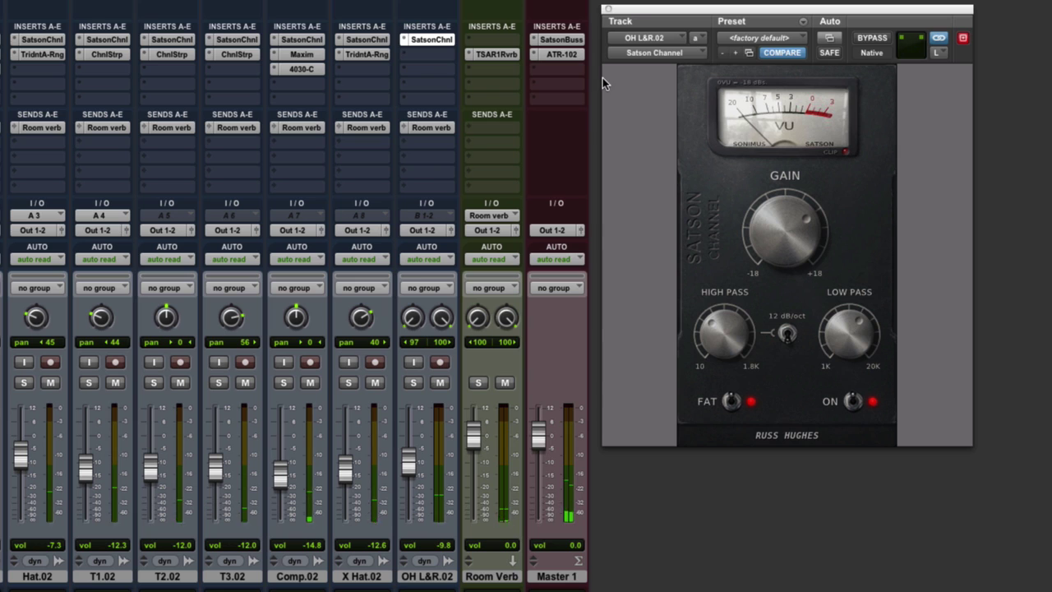
Compare the full mix during playback with all Satson inserts bypassed and active.
{"action": "left_click", "coordinate": [564, 39], "text": "alt+super"}
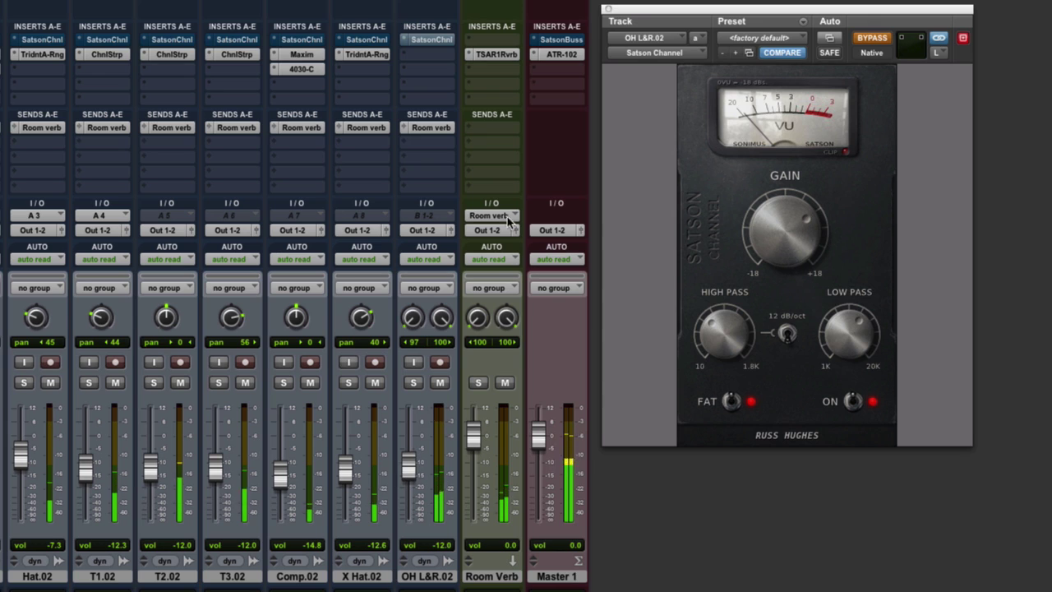
{"action": "left_click", "coordinate": [562, 41], "text": "super"}
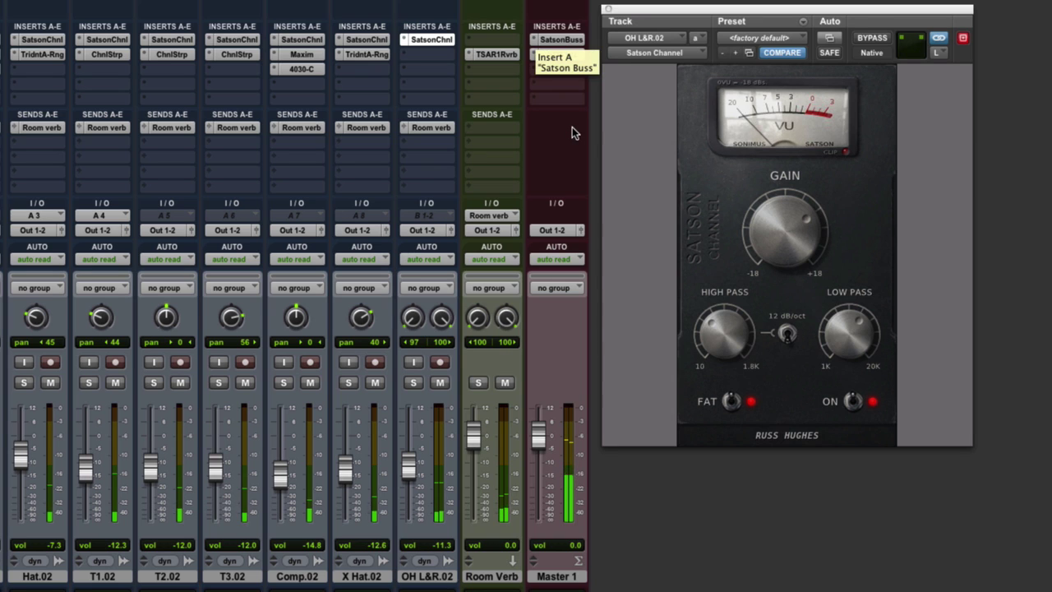
{"action": "left_click", "coordinate": [570, 41], "text": "super"}
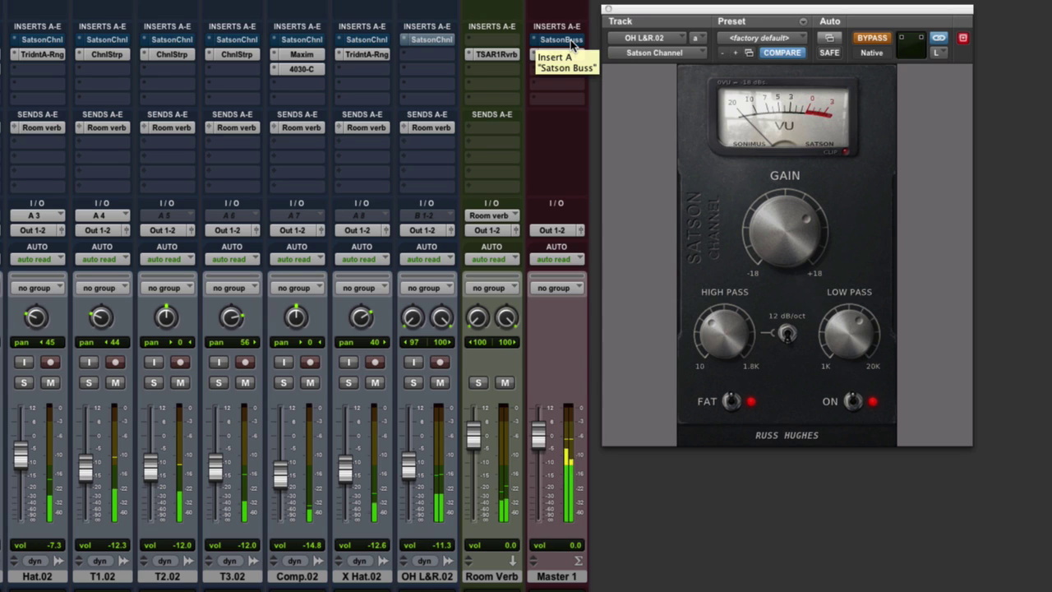
{"action": "key", "text": "super+shift+1"}
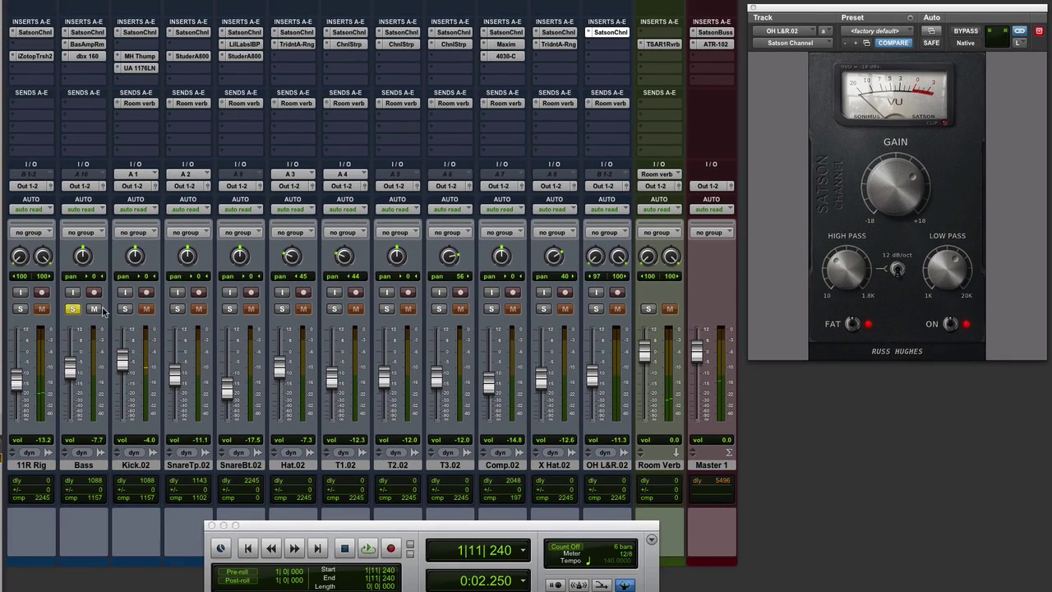
Solo Kick.02 alongside Bass and compare the pair with all Satson inserts bypassed and active.
{"action": "left_click", "coordinate": [124, 309]}
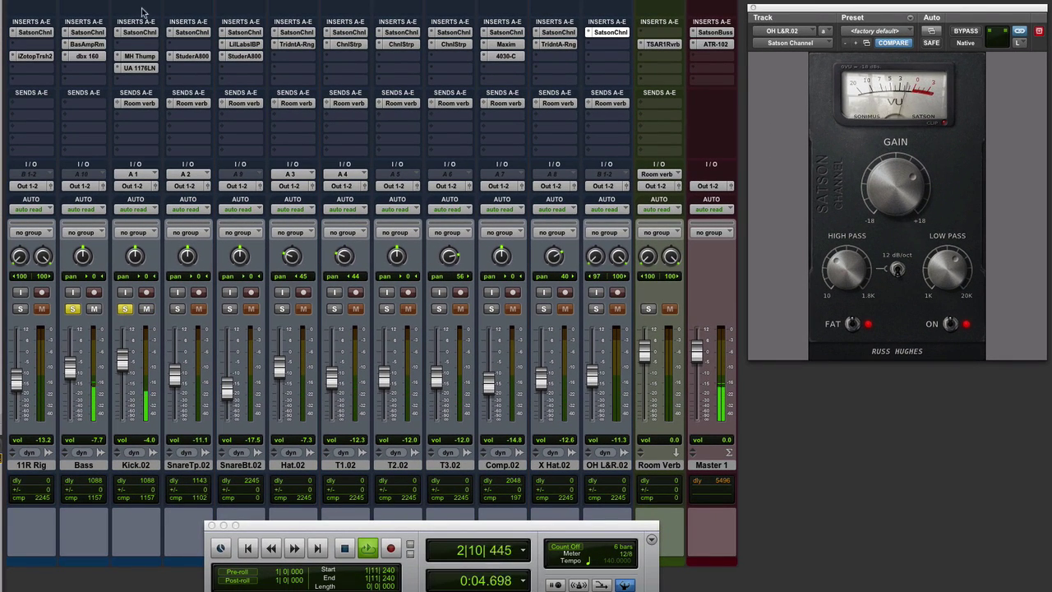
{"action": "left_click", "coordinate": [140, 32], "text": "alt+super"}
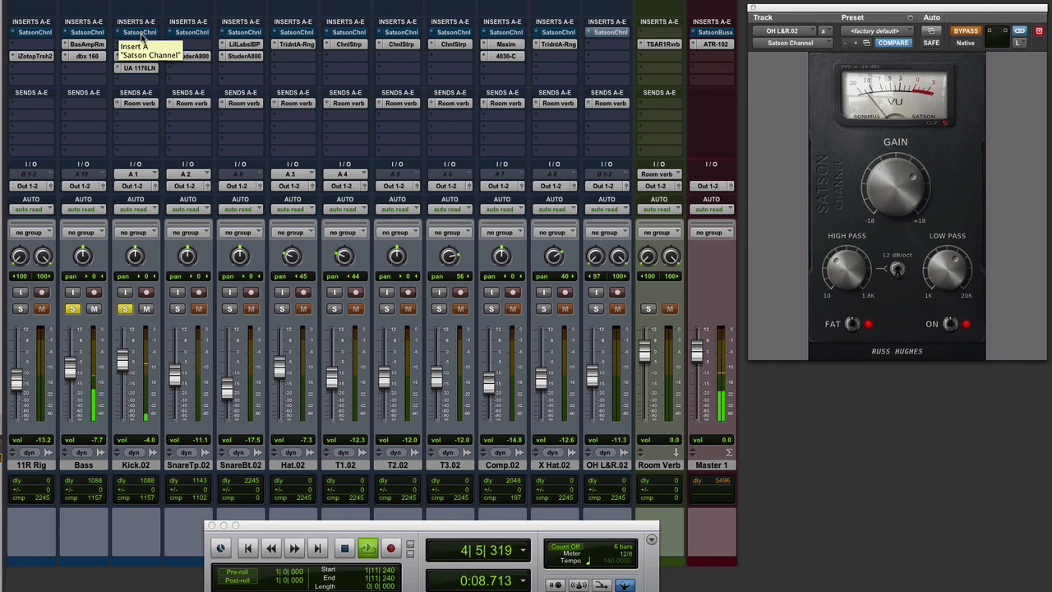
{"action": "left_click", "coordinate": [141, 35], "text": "alt+super"}
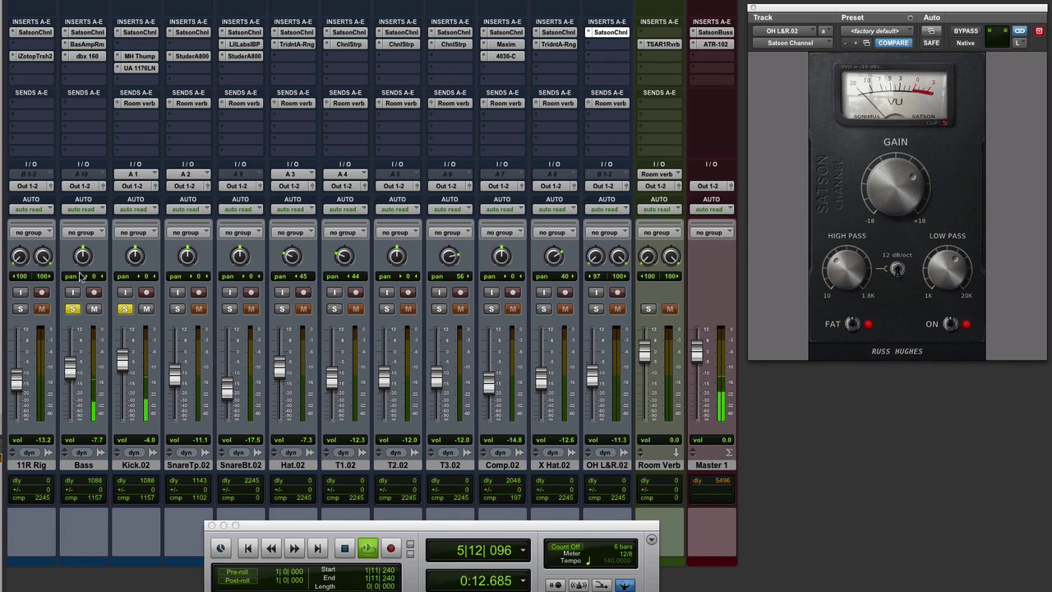
Isolate the Bass track in solo and open its Satson Channel to examine the High Pass filter.
{"action": "left_click", "coordinate": [72, 309]}
{"action": "left_click", "coordinate": [72, 309]}
{"action": "left_click", "coordinate": [87, 32]}
{"action": "left_click", "coordinate": [124, 309]}
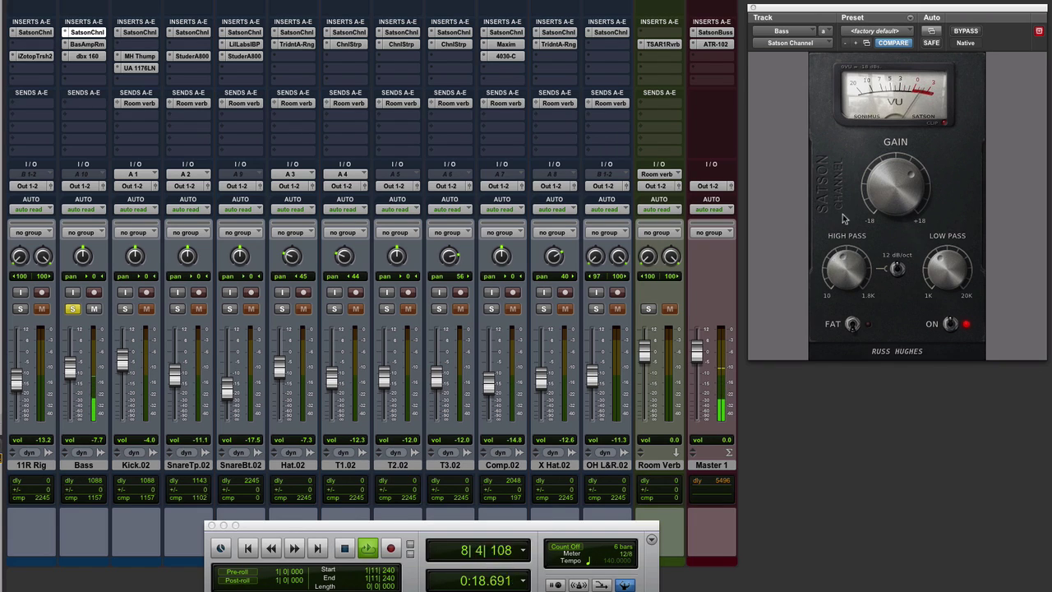
{"action": "mouse_move", "coordinate": [834, 253]}
{"action": "left_mouse_down"}
{"action": "mouse_move", "coordinate": [838, 297]}
{"action": "mouse_move", "coordinate": [835, 261]}
{"action": "left_mouse_up"}
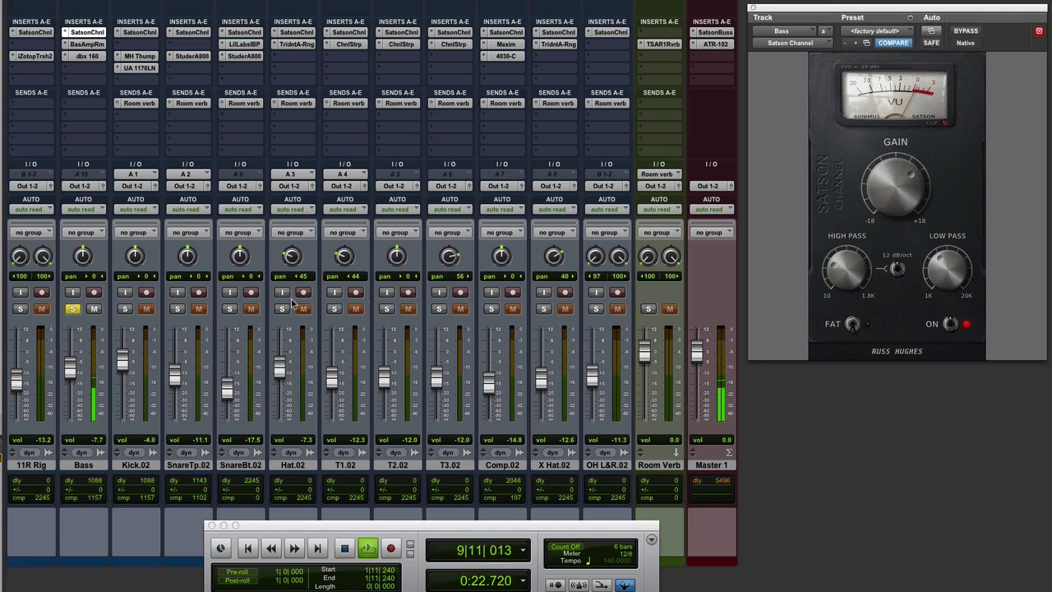
Switch the solo from Bass to Kick.02 and open the kick's Satson Channel.
{"action": "left_click", "coordinate": [124, 308]}
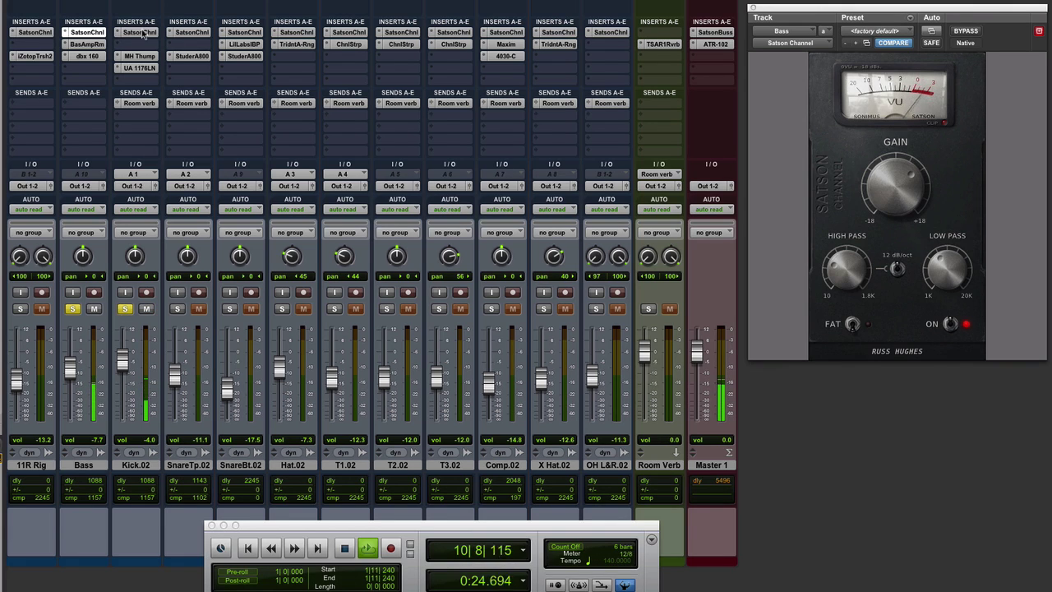
{"action": "left_click", "coordinate": [138, 32]}
{"action": "left_click", "coordinate": [73, 308]}
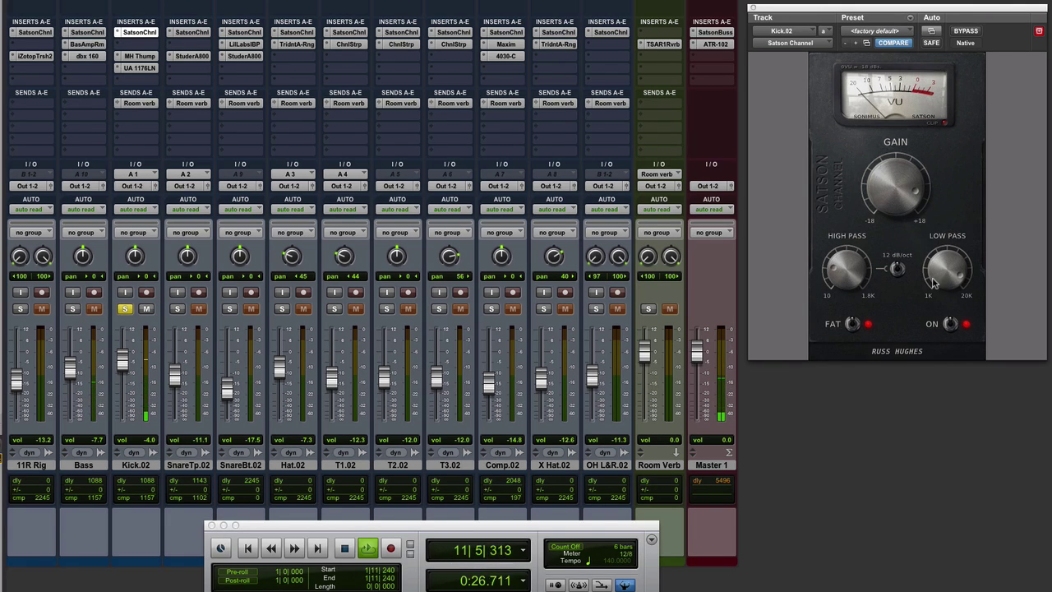
Compare the soloed kick with its Satson Channel bypassed and active.
{"action": "left_click", "coordinate": [965, 32]}
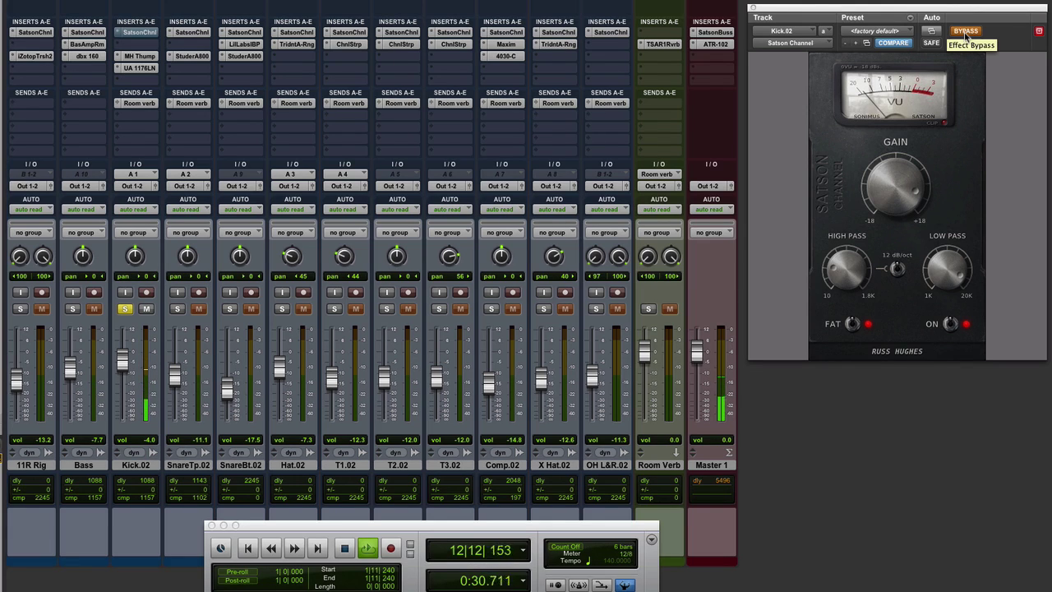
{"action": "left_click", "coordinate": [965, 31]}
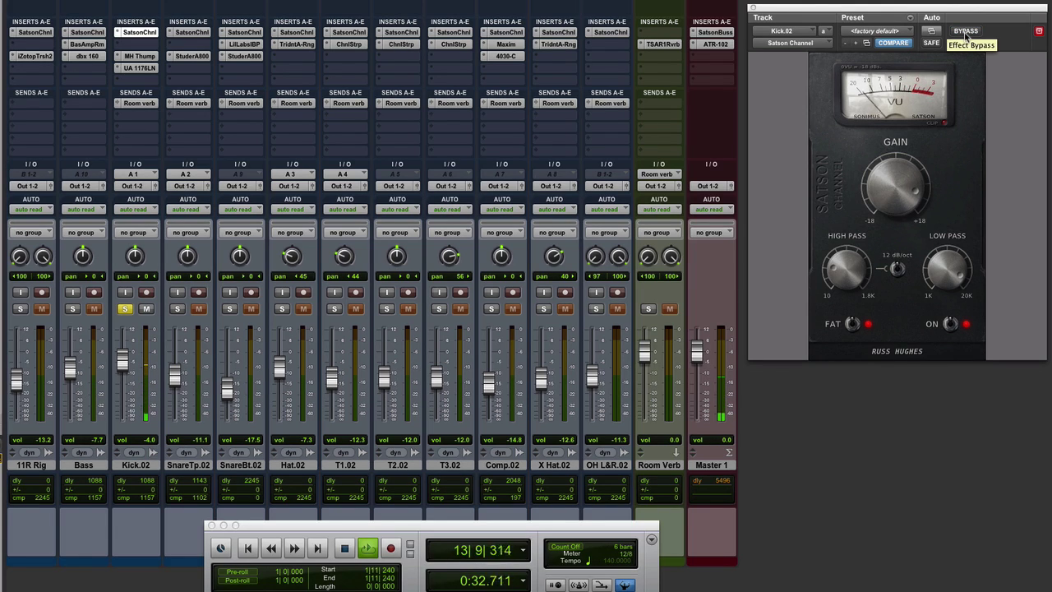
{"action": "left_click", "coordinate": [966, 31]}
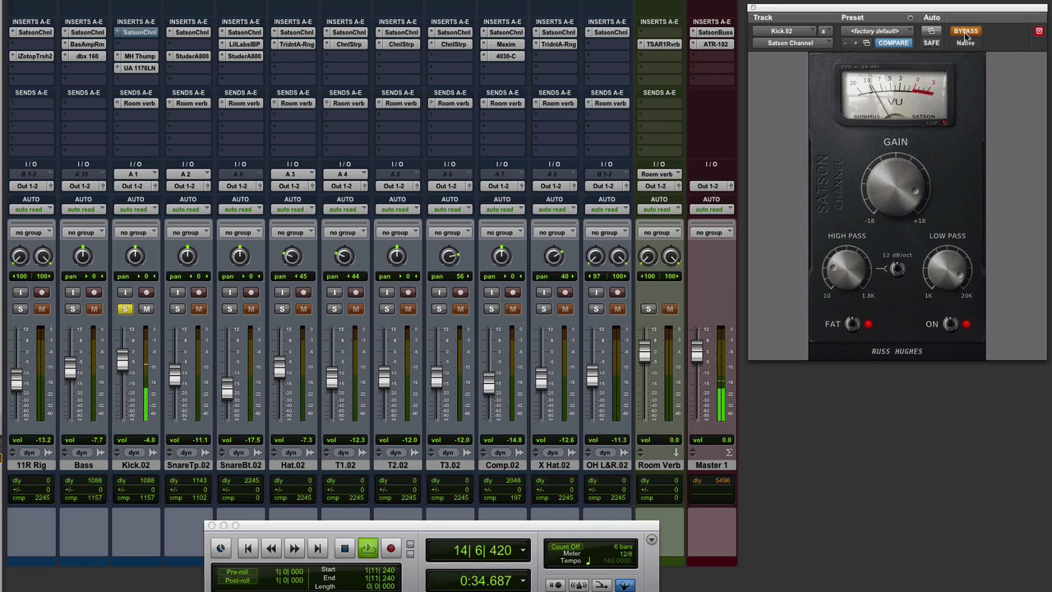
{"action": "left_click", "coordinate": [966, 31]}
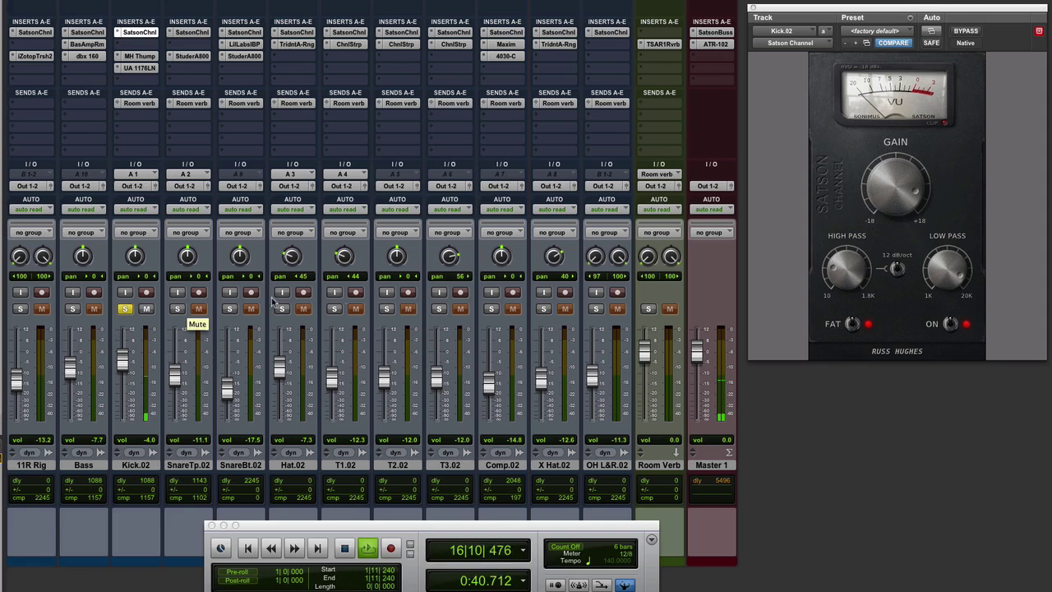
Enable the Drums group for the drum tracks and solo the whole group.
{"action": "key", "text": "a"}
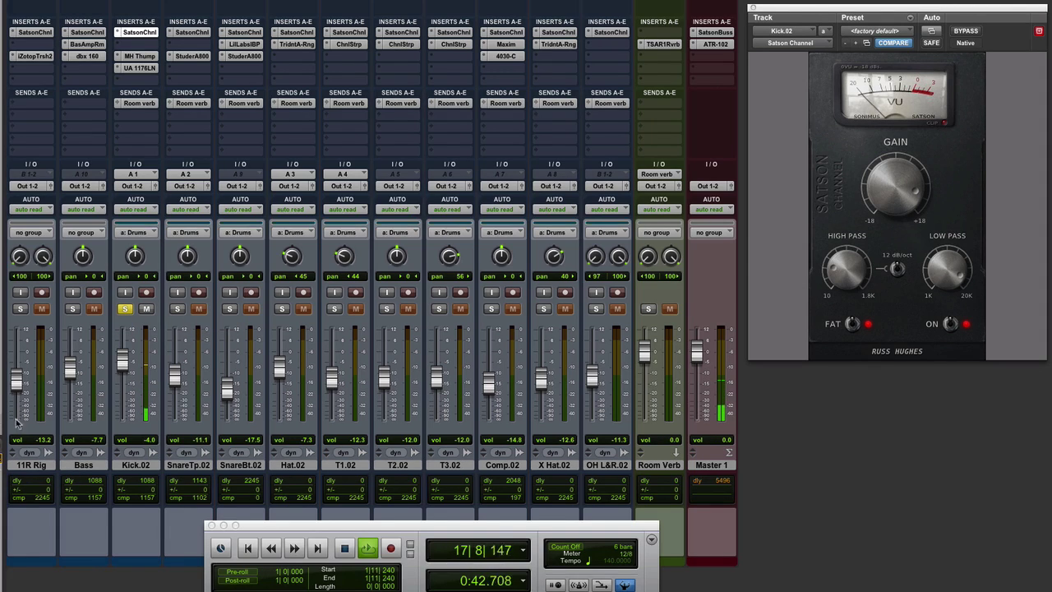
{"action": "left_click", "coordinate": [127, 311]}
{"action": "left_click", "coordinate": [127, 312]}
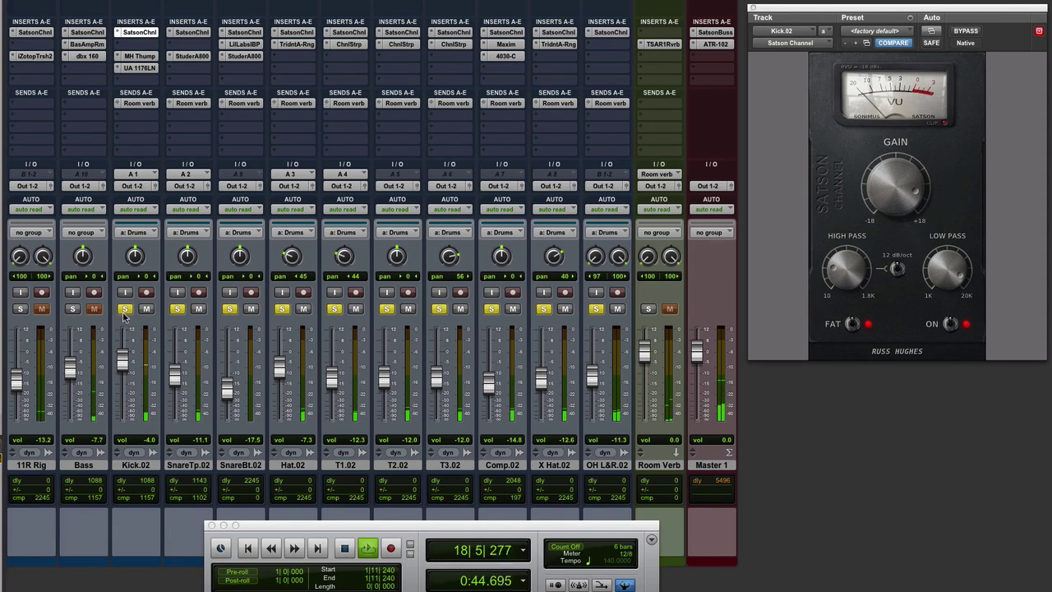
Compare the soloed drums repeatedly with all Satson inserts bypassed and active.
{"action": "left_click", "coordinate": [608, 32], "text": "alt+super"}
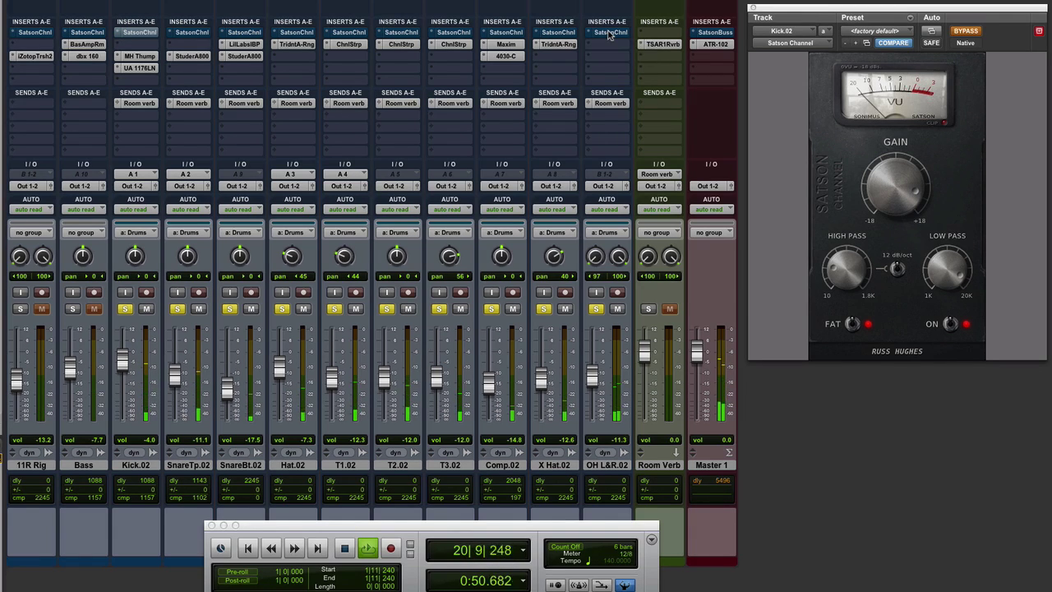
{"action": "left_click", "coordinate": [608, 33], "text": "alt+super"}
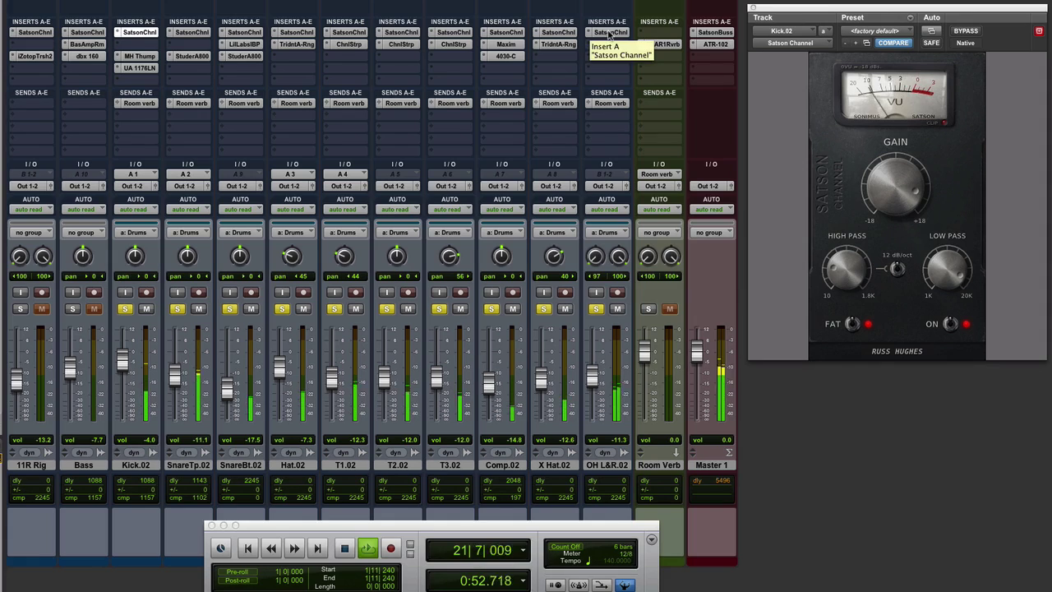
{"action": "left_click", "coordinate": [608, 33], "text": "alt+super"}
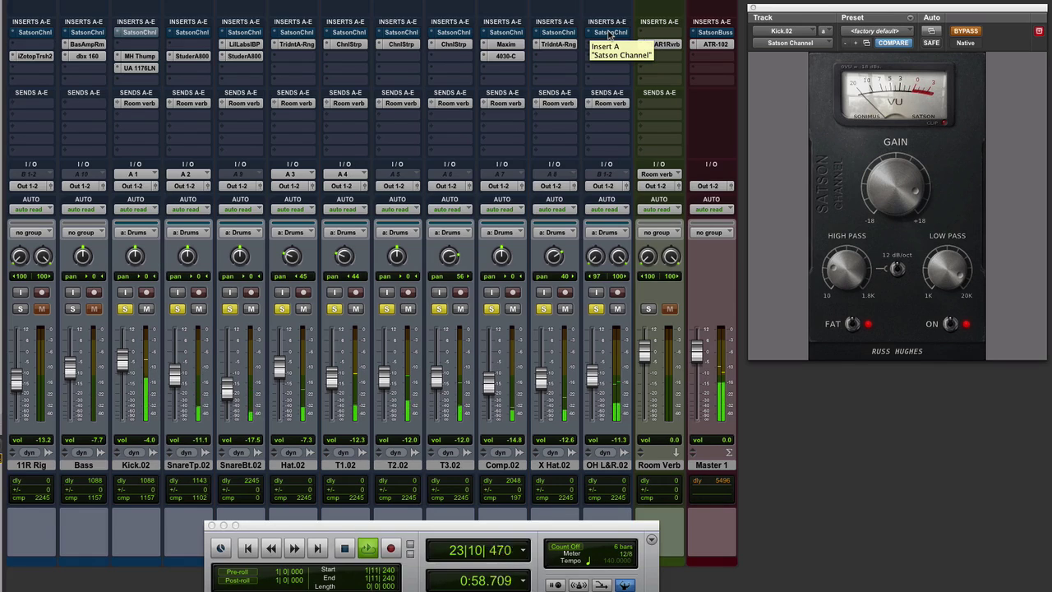
{"action": "left_click", "coordinate": [608, 32], "text": "alt+super"}
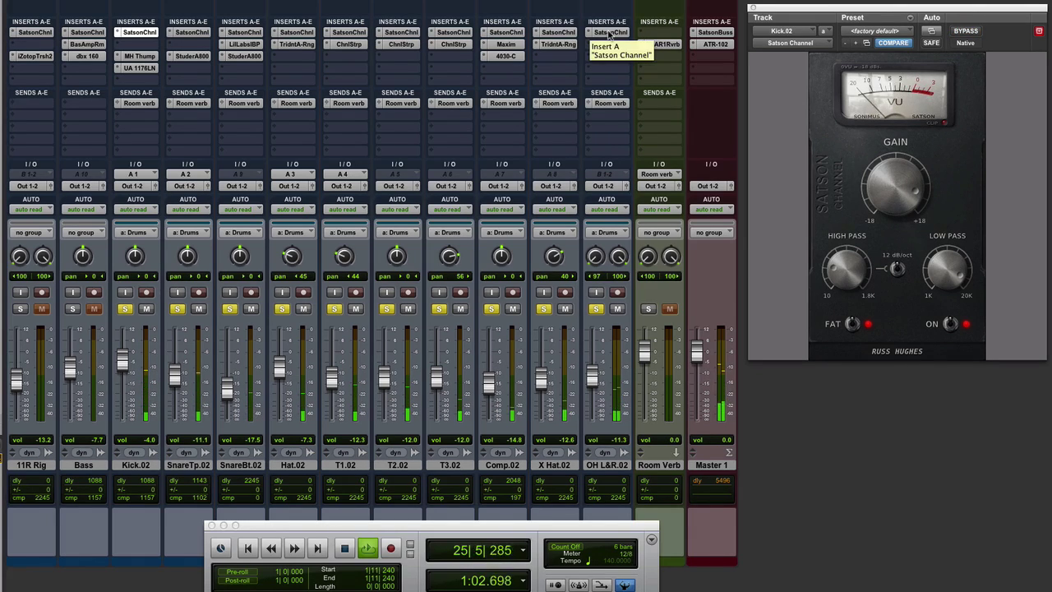
{"action": "left_click", "coordinate": [608, 32], "text": "alt+super"}
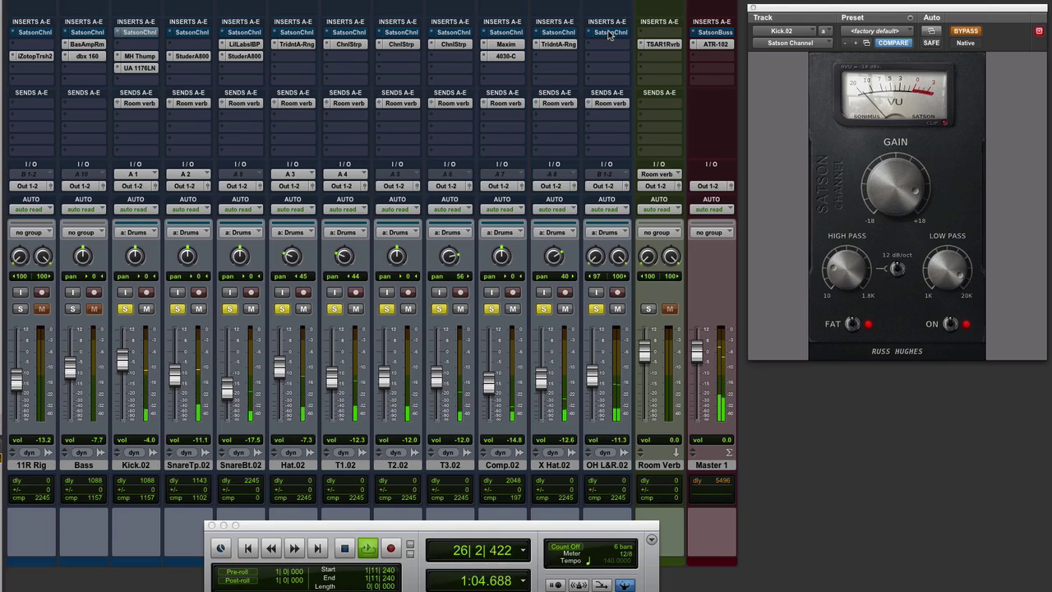
{"action": "left_click", "coordinate": [608, 33], "text": "alt+super"}
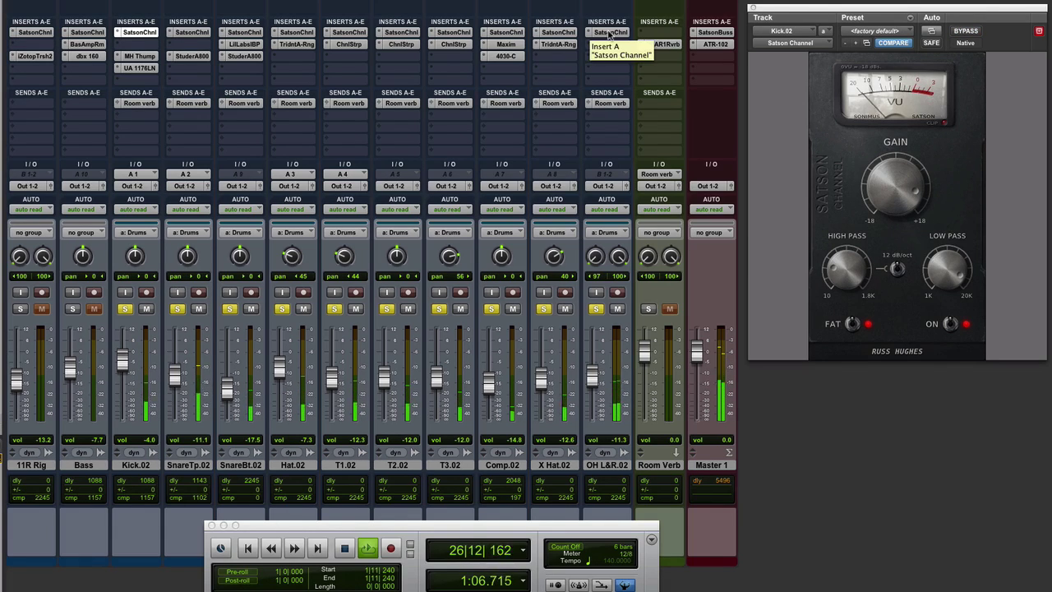
{"action": "left_click", "coordinate": [608, 33], "text": "alt+super"}
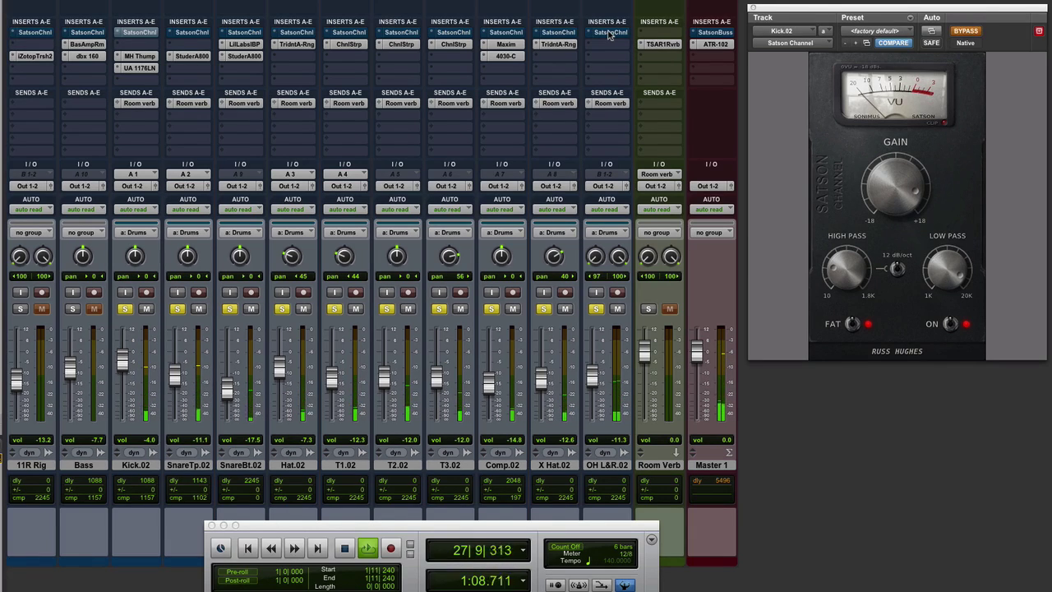
{"action": "left_click", "coordinate": [608, 33], "text": "alt+super"}
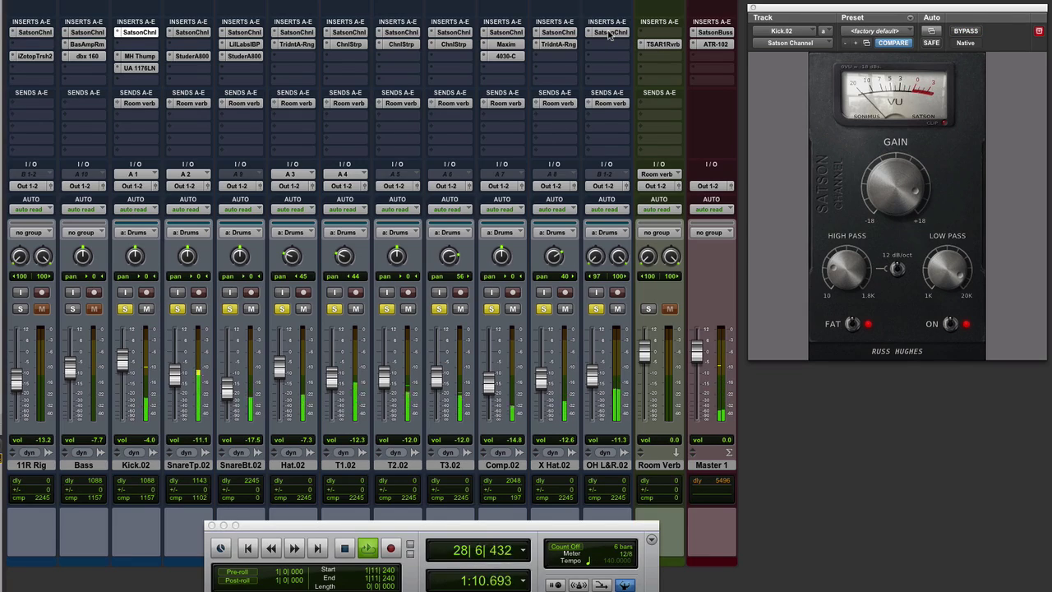
{"action": "left_click", "coordinate": [609, 33], "text": "alt+super"}
{"action": "left_click", "coordinate": [609, 33], "text": "alt+super"}
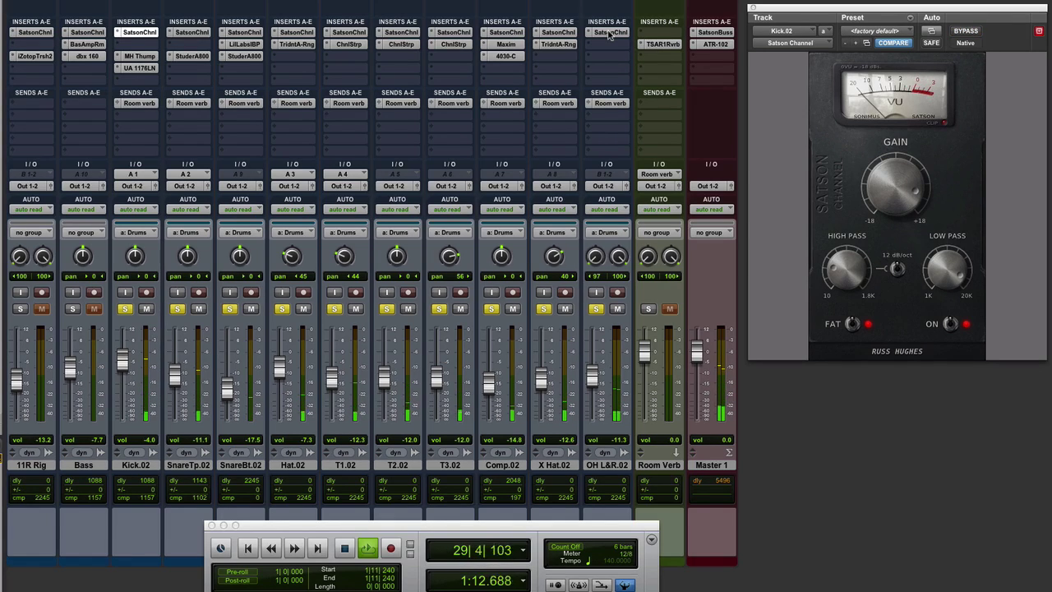
Replace the drum solos with a solo on 11R Rig, restart playback and open that track's Satson Channel.
{"action": "key", "text": "space"}
{"action": "left_click", "coordinate": [590, 309], "text": "alt"}
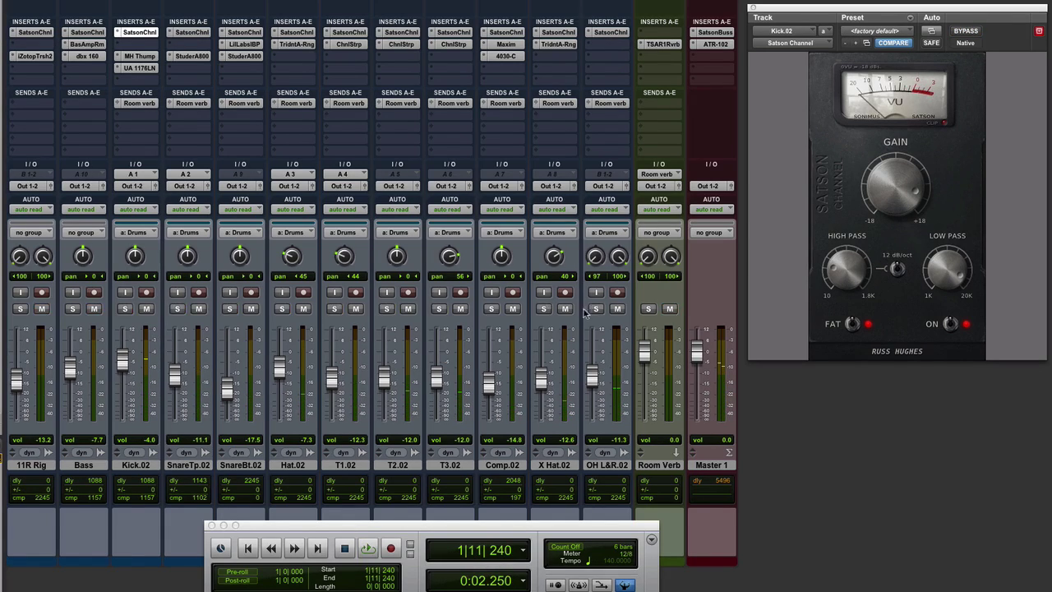
{"action": "left_click", "coordinate": [19, 308]}
{"action": "key", "text": "space"}
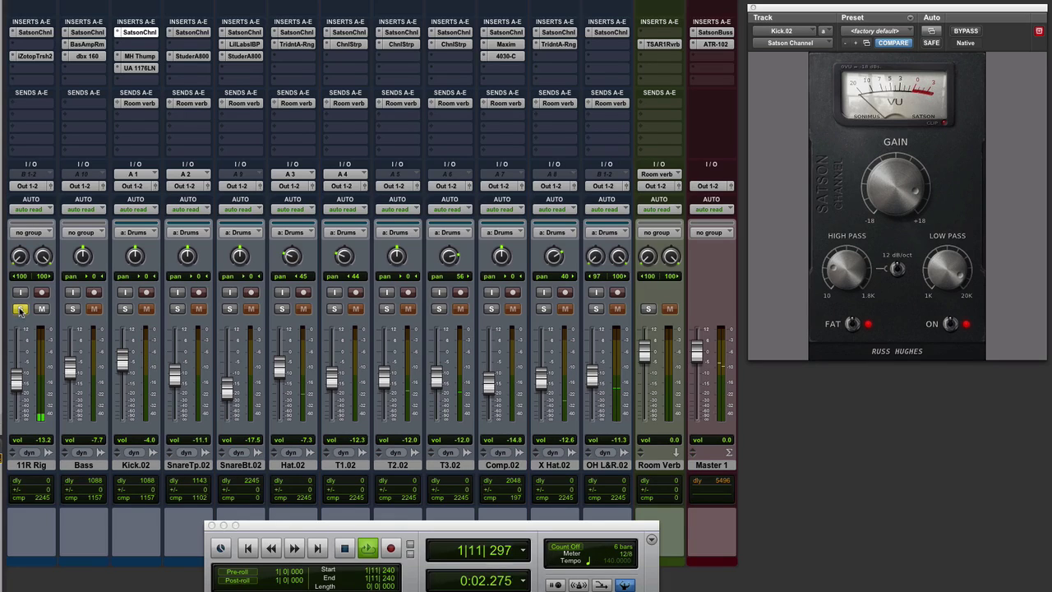
{"action": "left_click", "coordinate": [49, 33]}
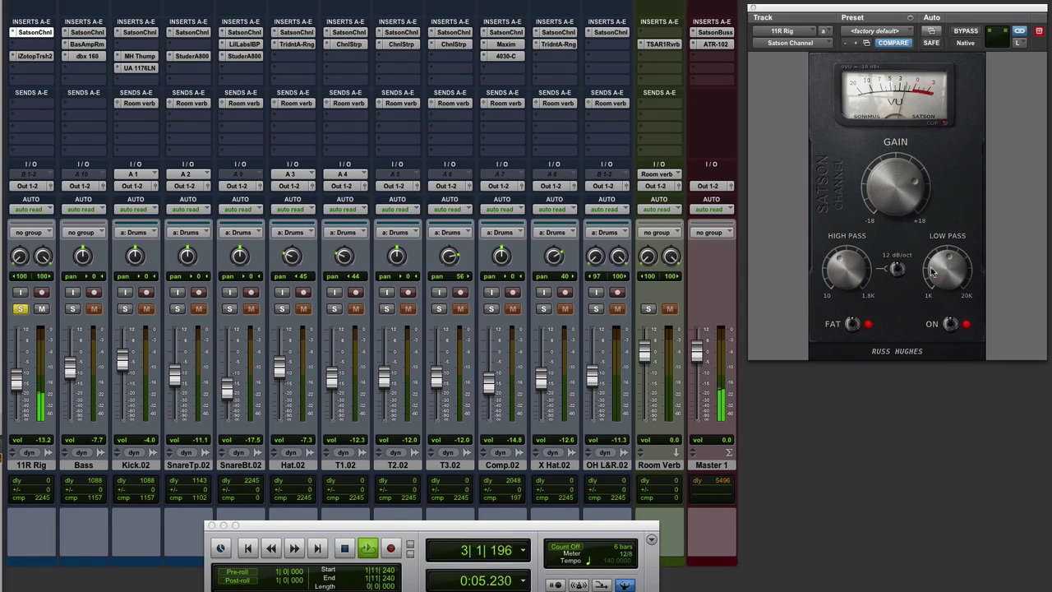
Compare 11R Rig with its Satson Channel bypassed and active, stop playback and leave the plug-in active.
{"action": "left_click", "coordinate": [963, 31]}
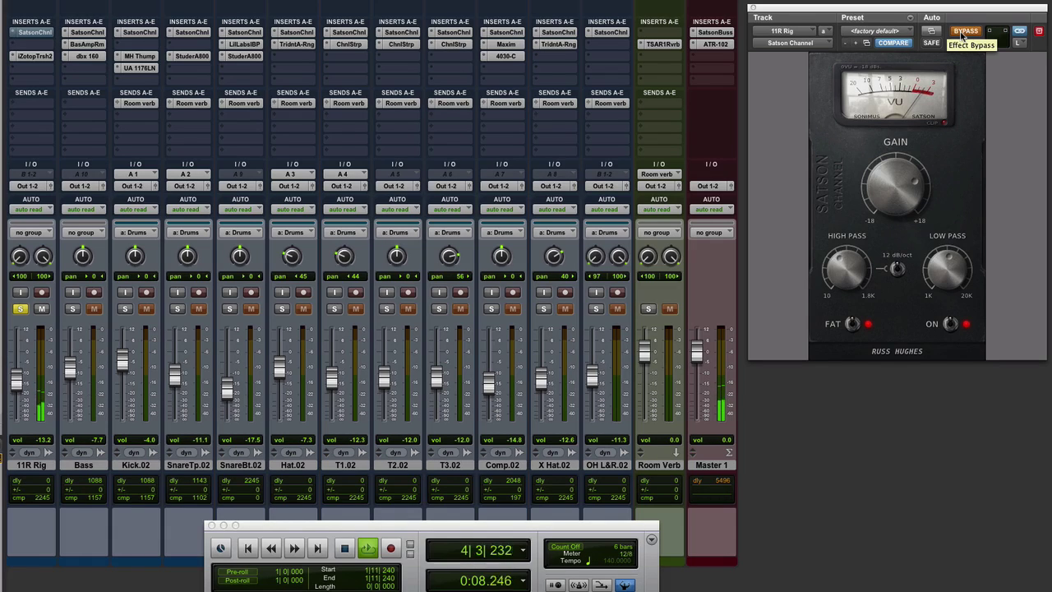
{"action": "left_click", "coordinate": [963, 32]}
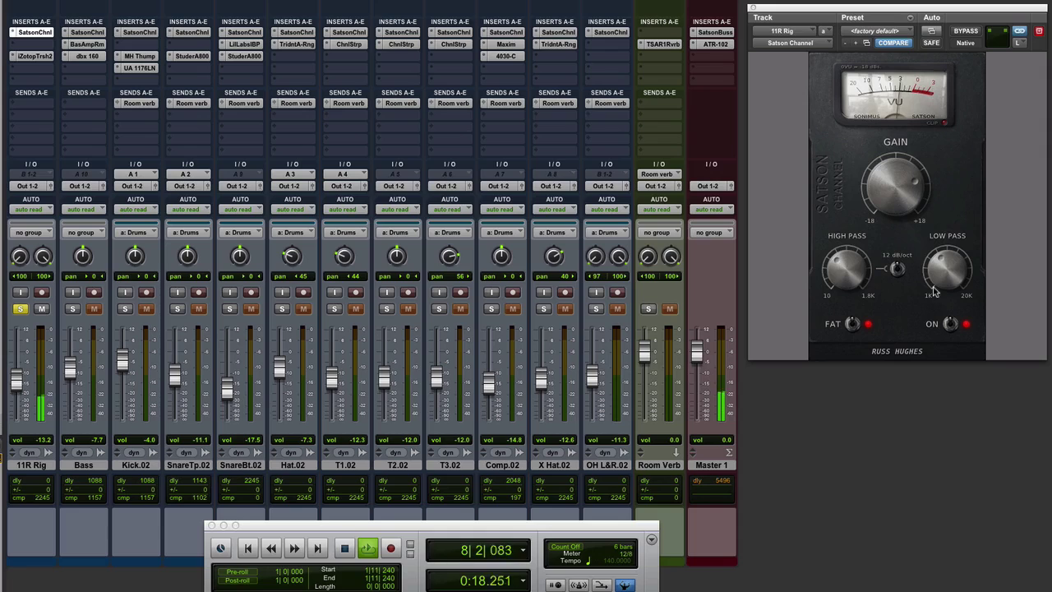
{"action": "left_click", "coordinate": [966, 31]}
{"action": "key", "text": "space"}
{"action": "left_click", "coordinate": [966, 32]}
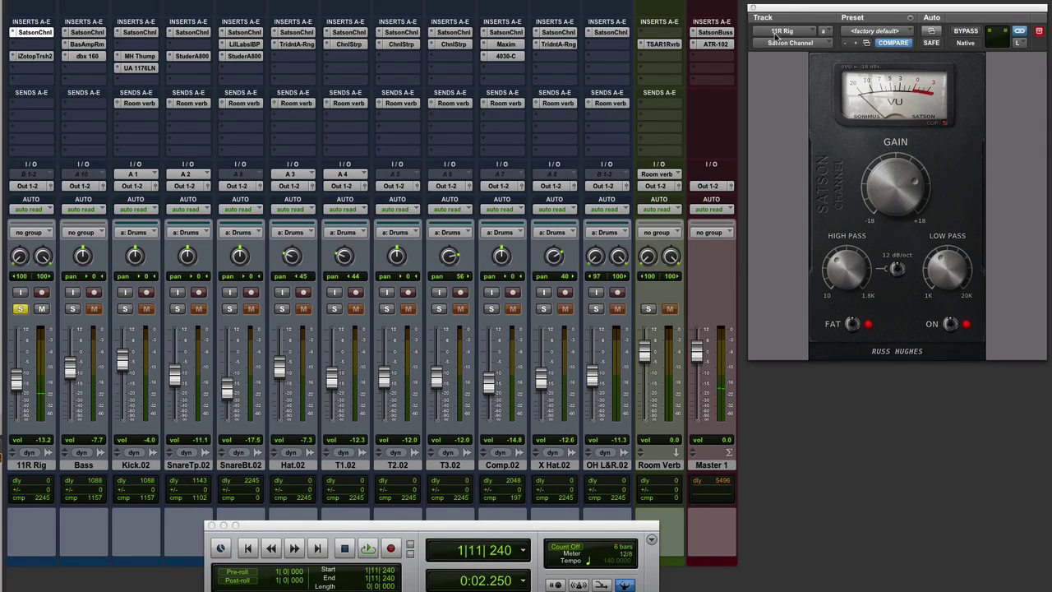
Play the full mix with the 11R Rig solo cleared and compare it with all Satson inserts bypassed and active.
{"action": "key", "text": "space"}
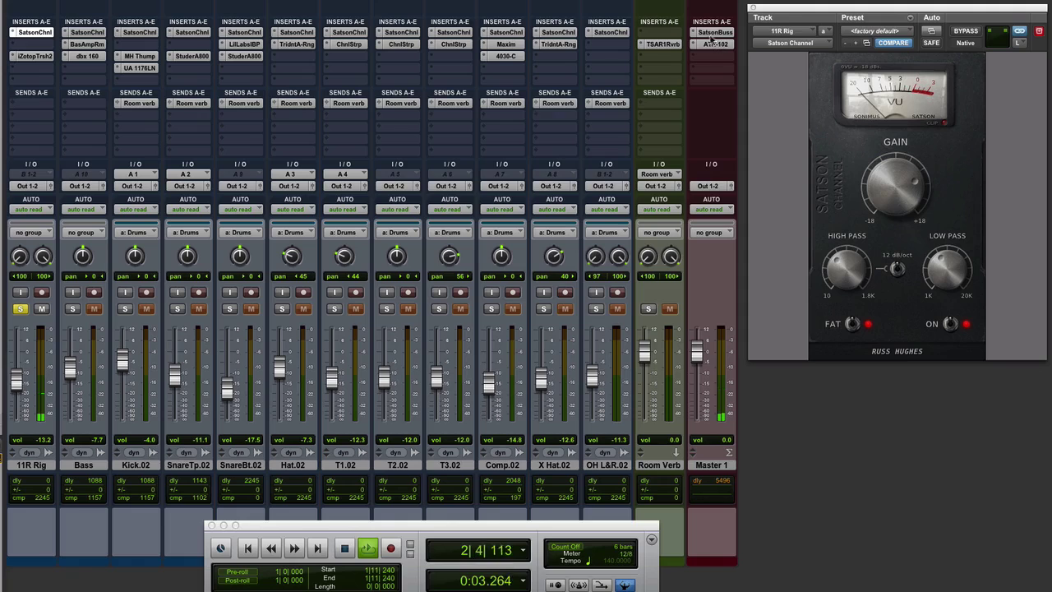
{"action": "key", "text": "shift+s"}
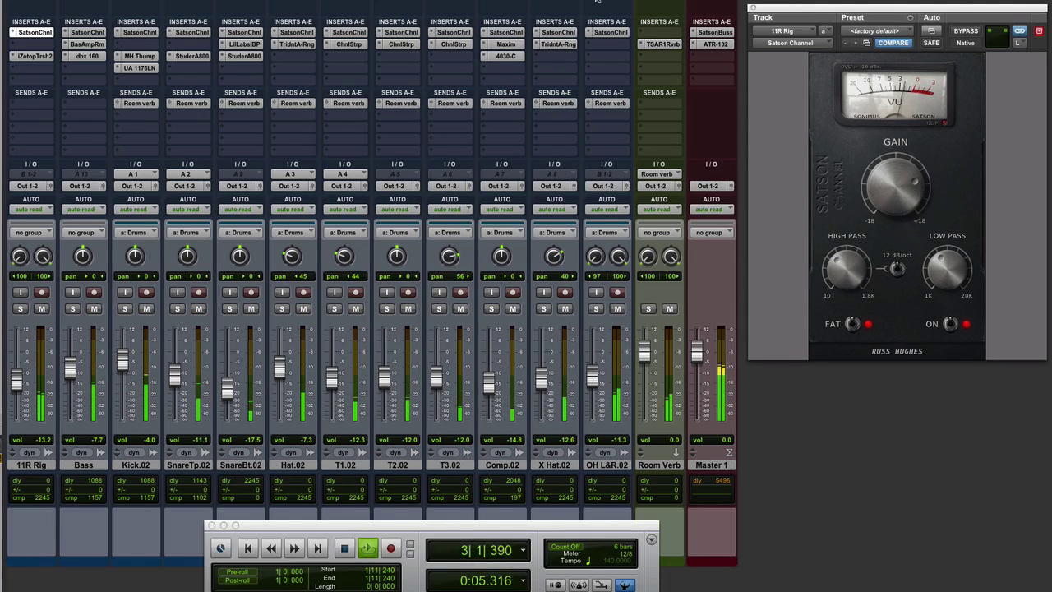
{"action": "left_click_drag", "start_coordinate": [18, 387], "coordinate": [19, 391]}
{"action": "left_click", "coordinate": [718, 33], "text": "alt+super"}
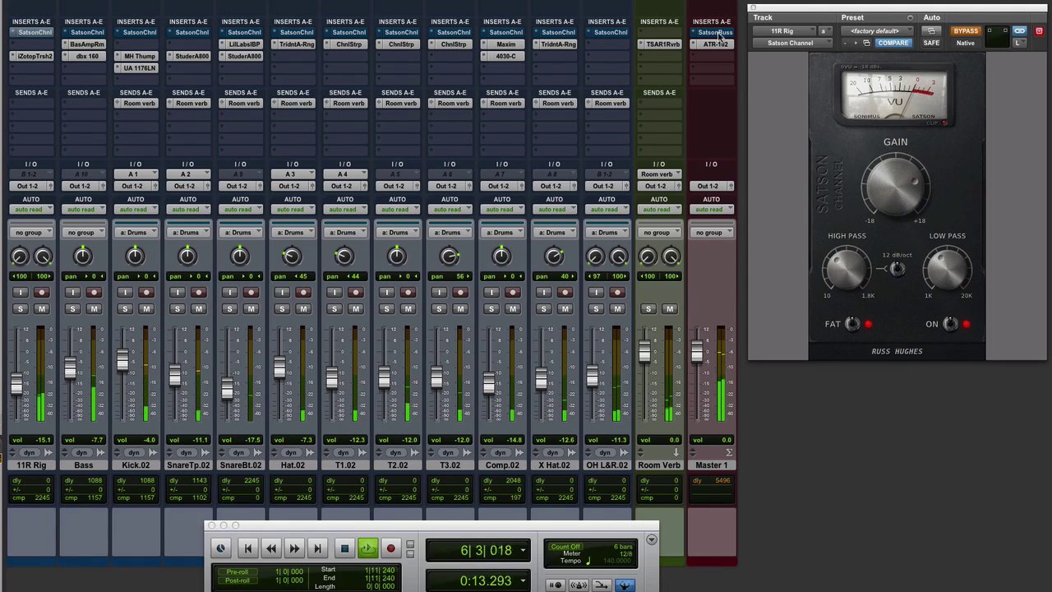
{"action": "left_click", "coordinate": [718, 33], "text": "alt+super"}
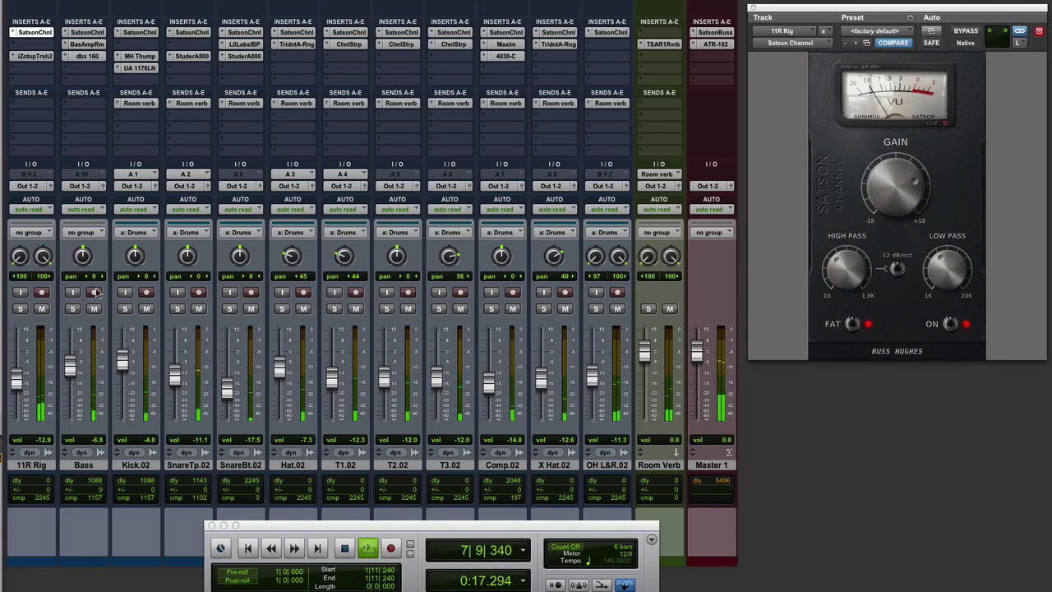
View the Bass track's Satson Channel, stop playback and open the Satson Buss on Master 1.
{"action": "left_click", "coordinate": [86, 32]}
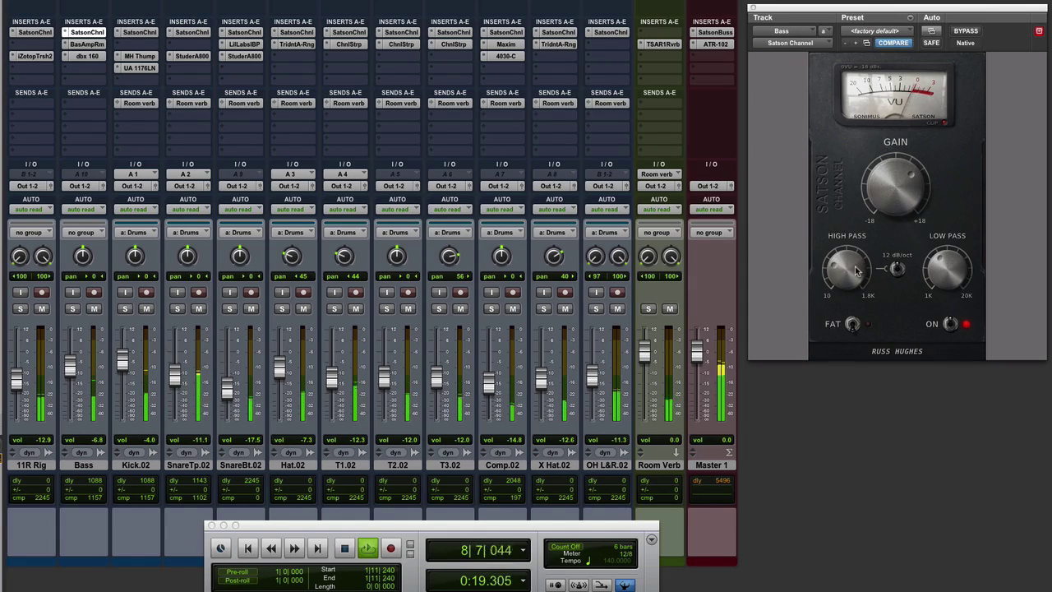
{"action": "key", "text": "space"}
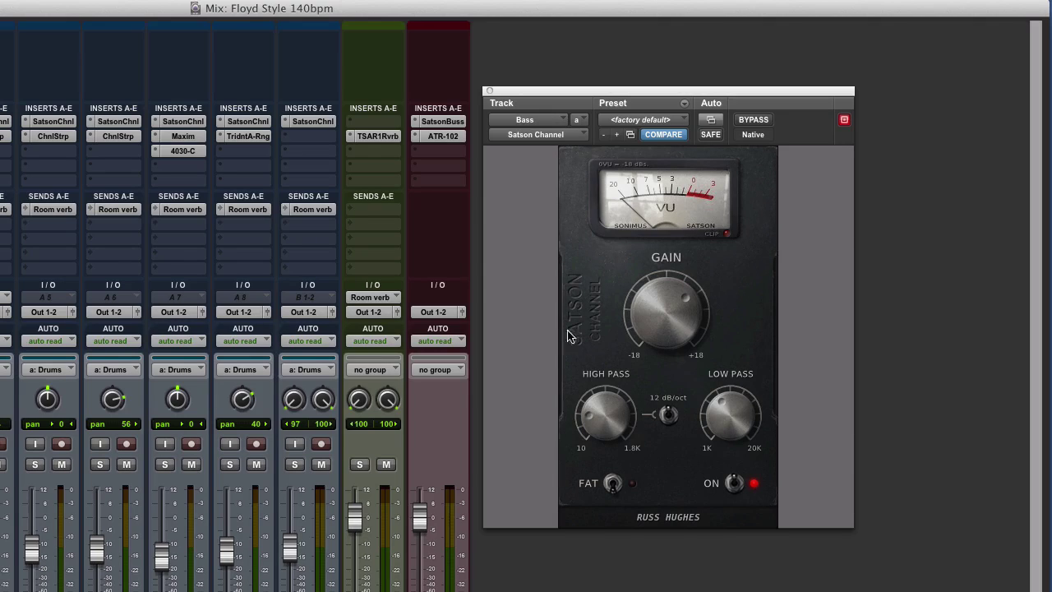
{"action": "left_click", "coordinate": [456, 122]}
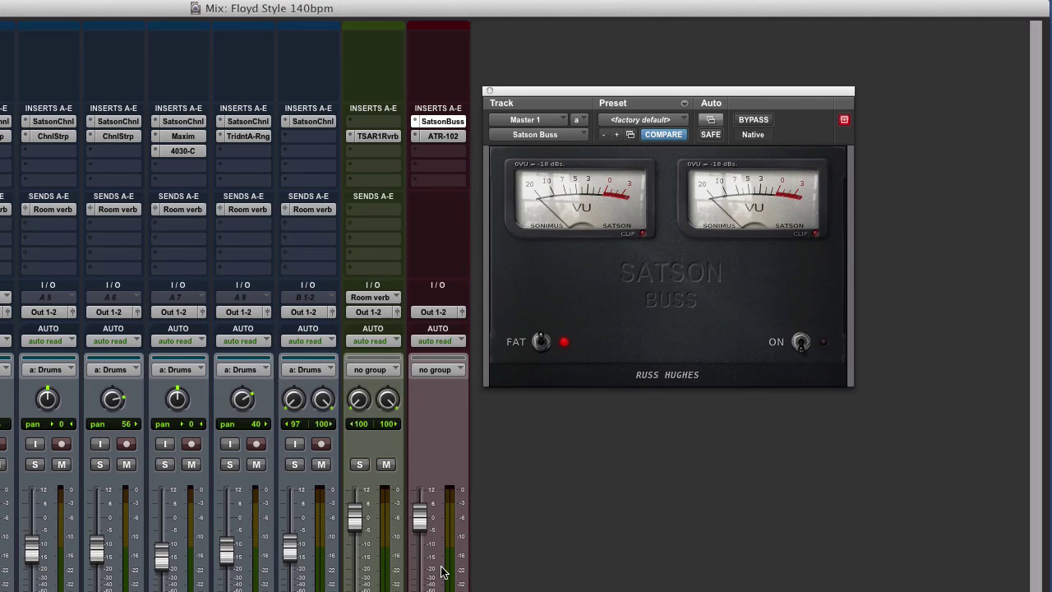